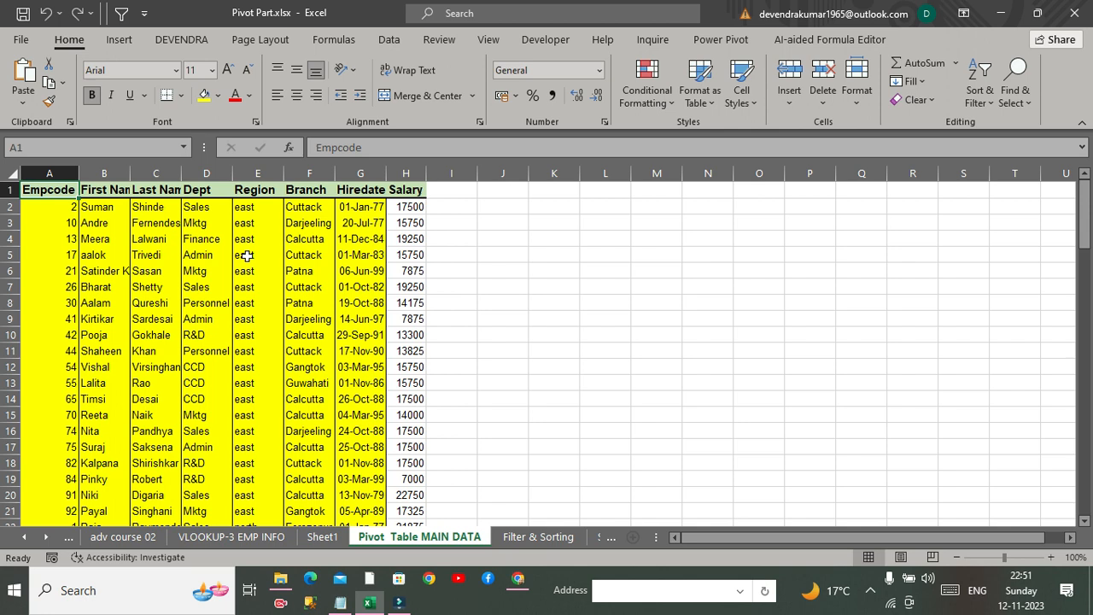
- Create a PivotTable on a new worksheet from the full employee data range A1:H101
left_click(238, 285)
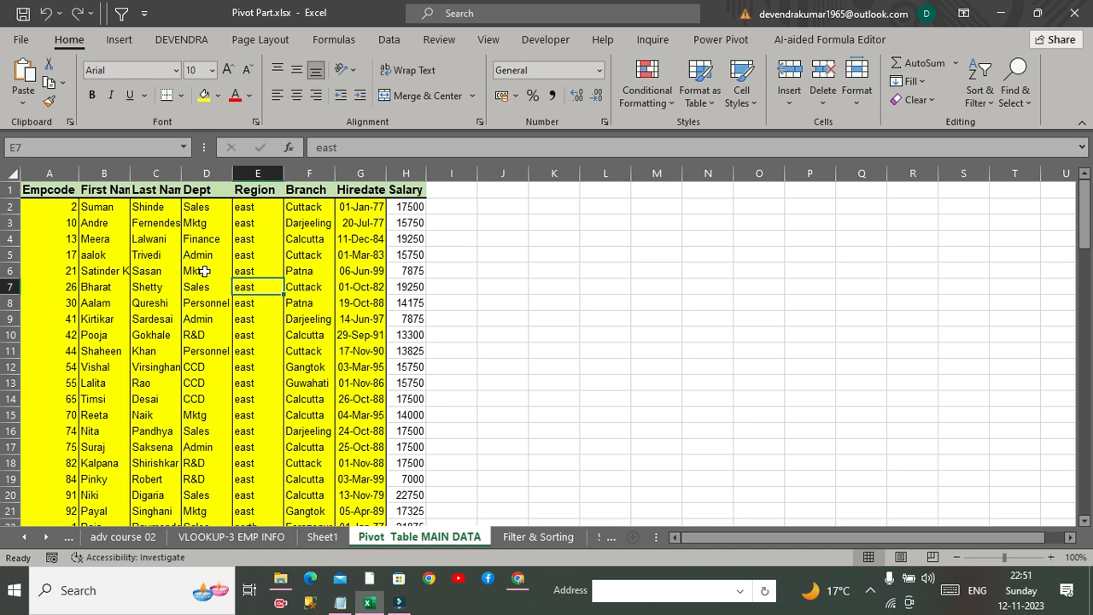
key("ctrl+a")
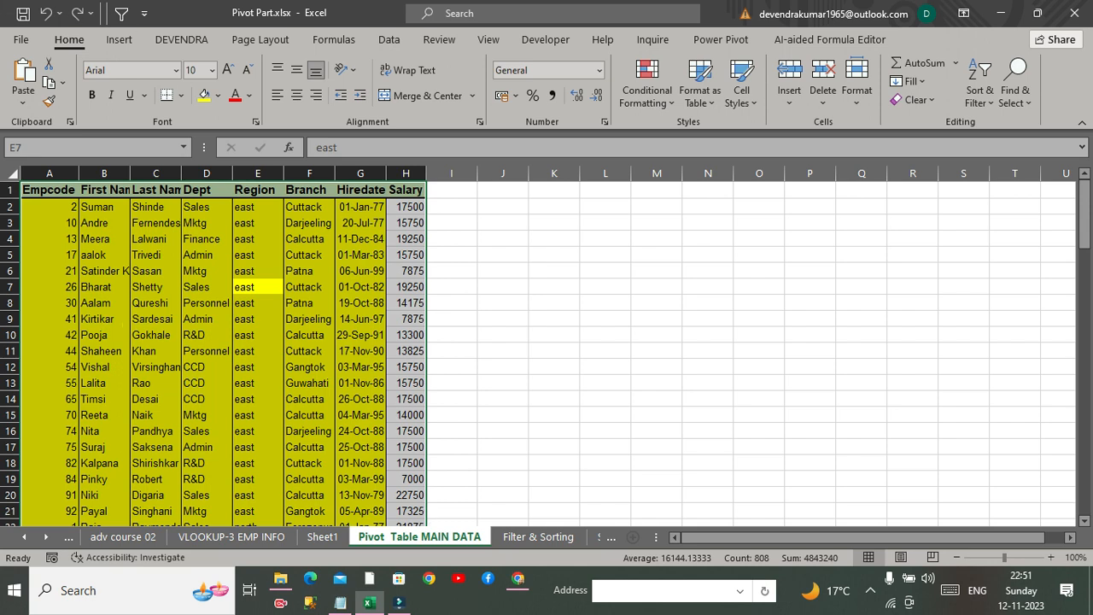
left_click(118, 40)
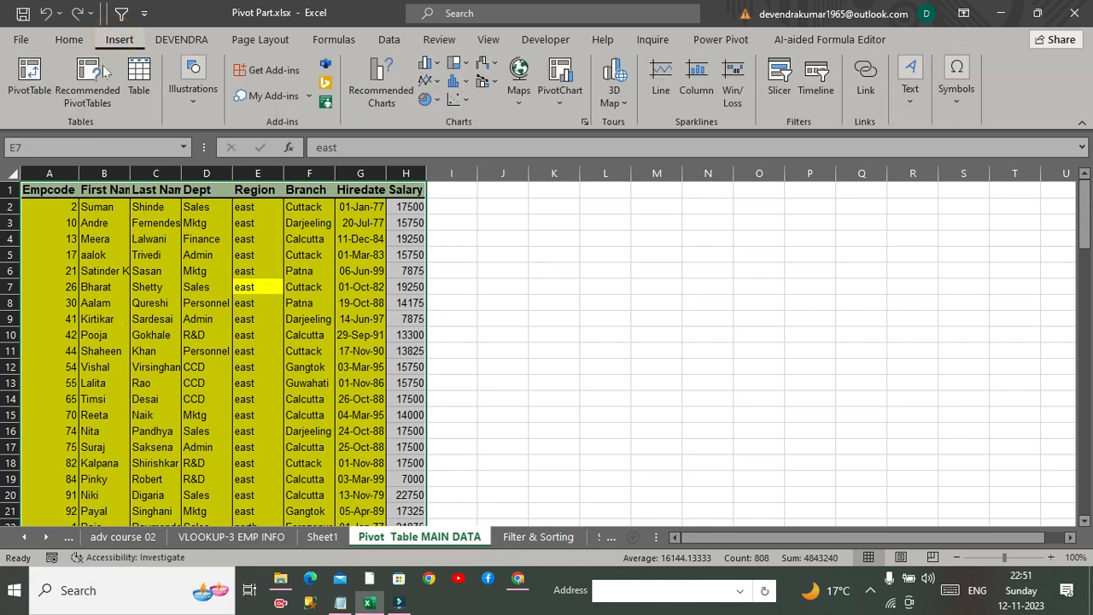
left_click(29, 79)
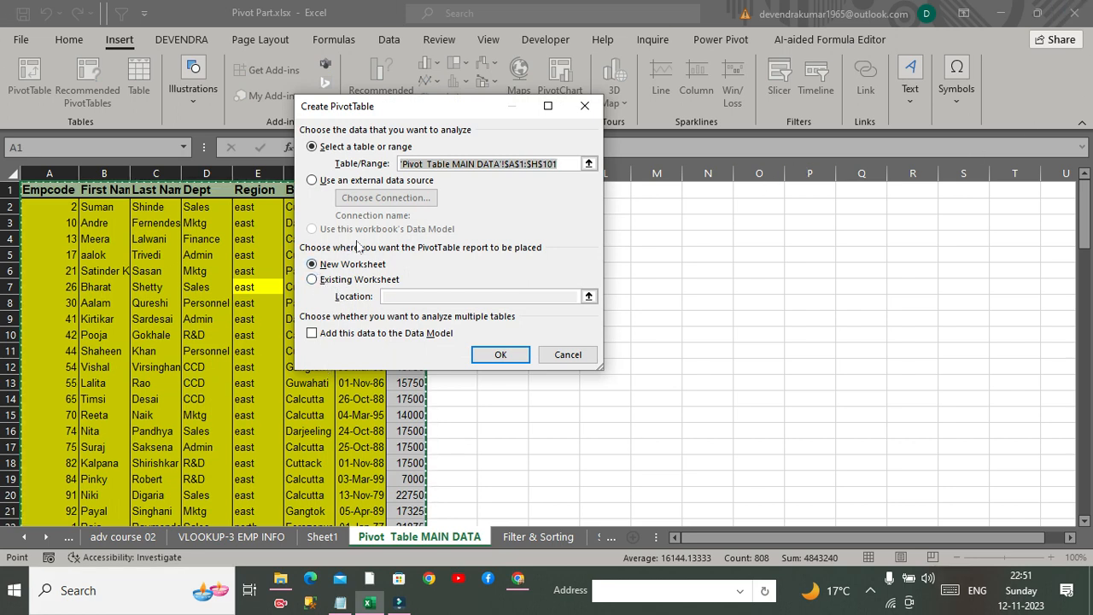
left_click(494, 353)
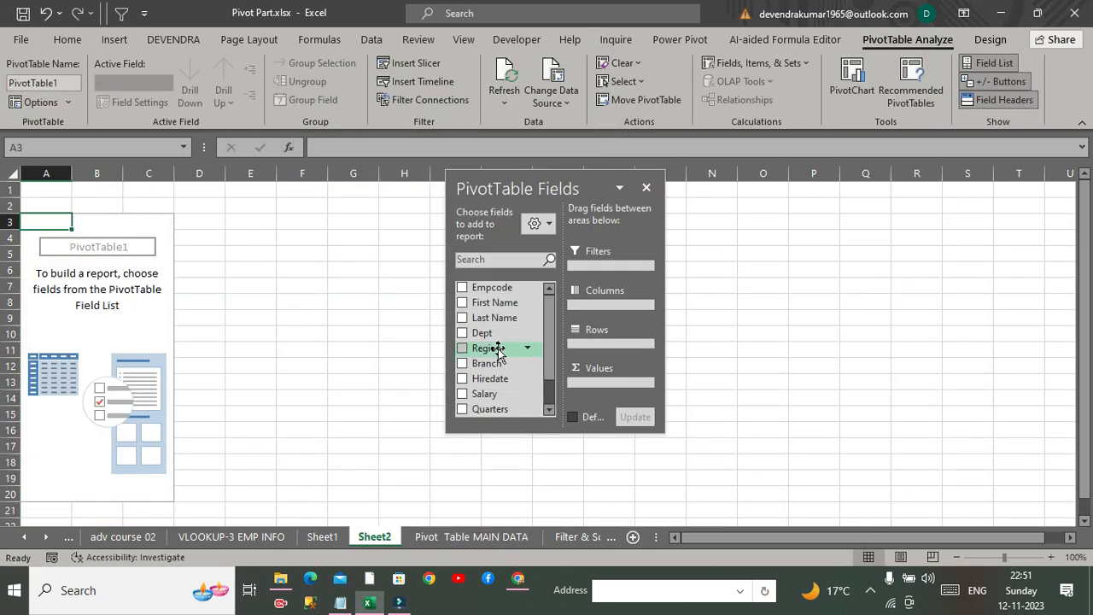
- Enlarge the pivot field list and build a report with Region in rows, Dept in columns and the sum of Salary as values
left_click_drag(559, 187, 901, 179)
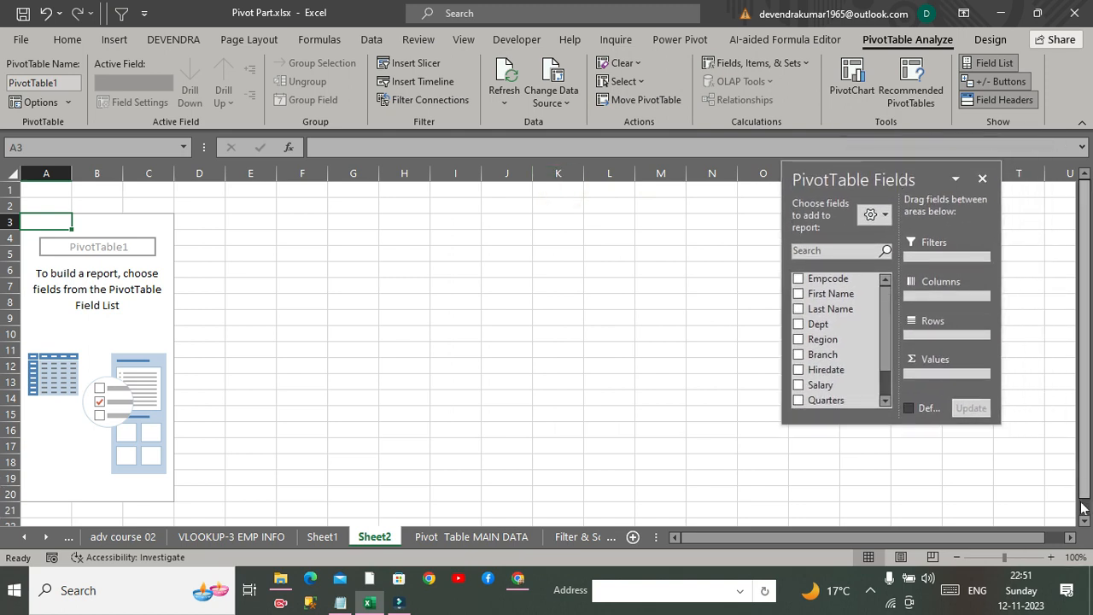
left_click_drag(999, 418, 1088, 518)
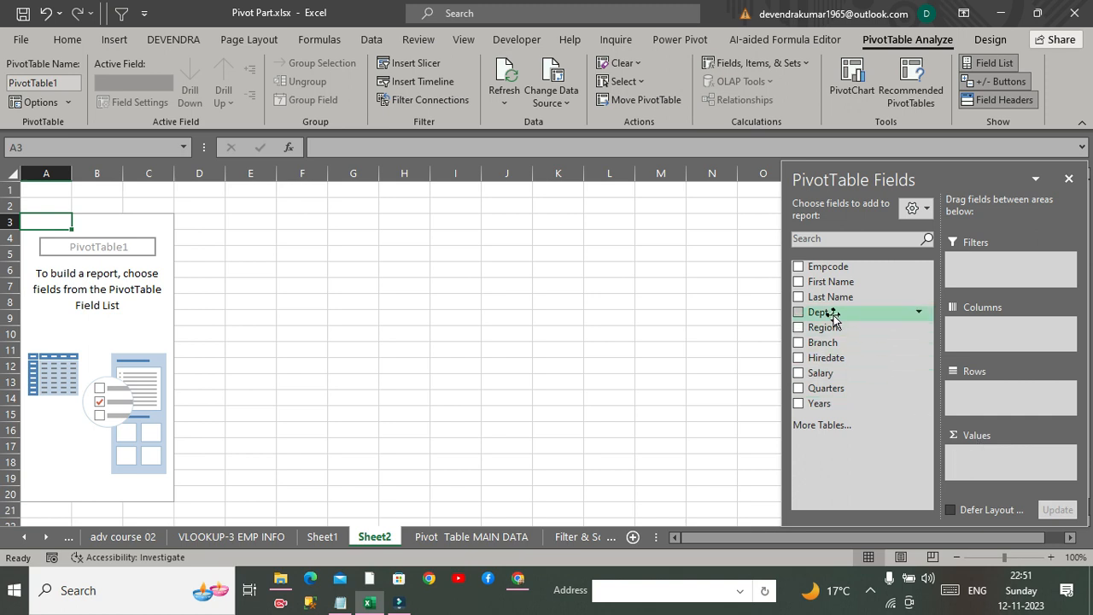
left_click(798, 313)
left_click(798, 327)
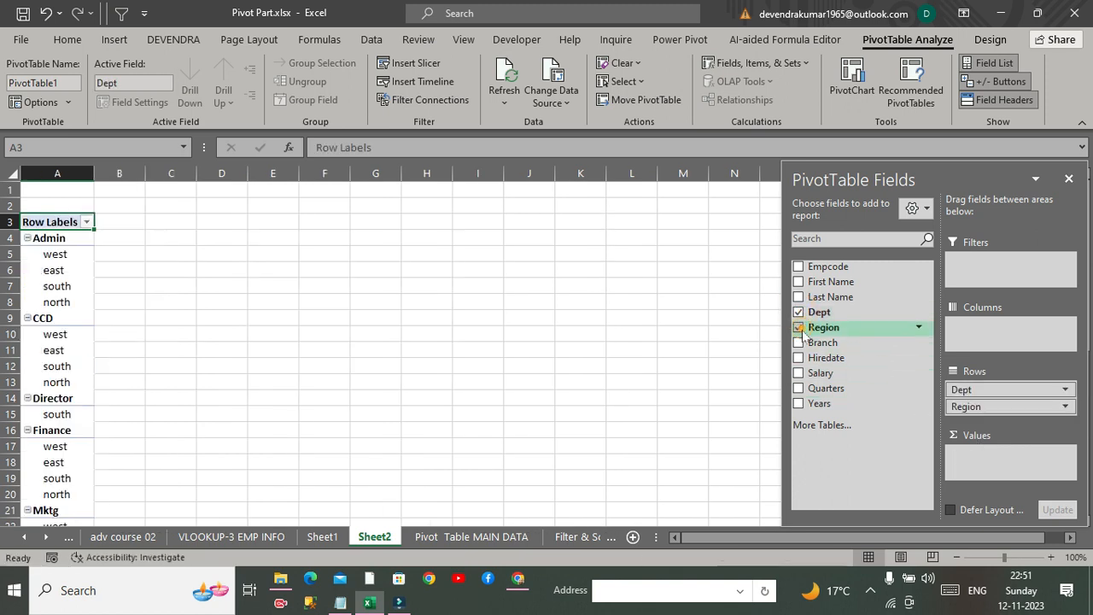
left_click(798, 373)
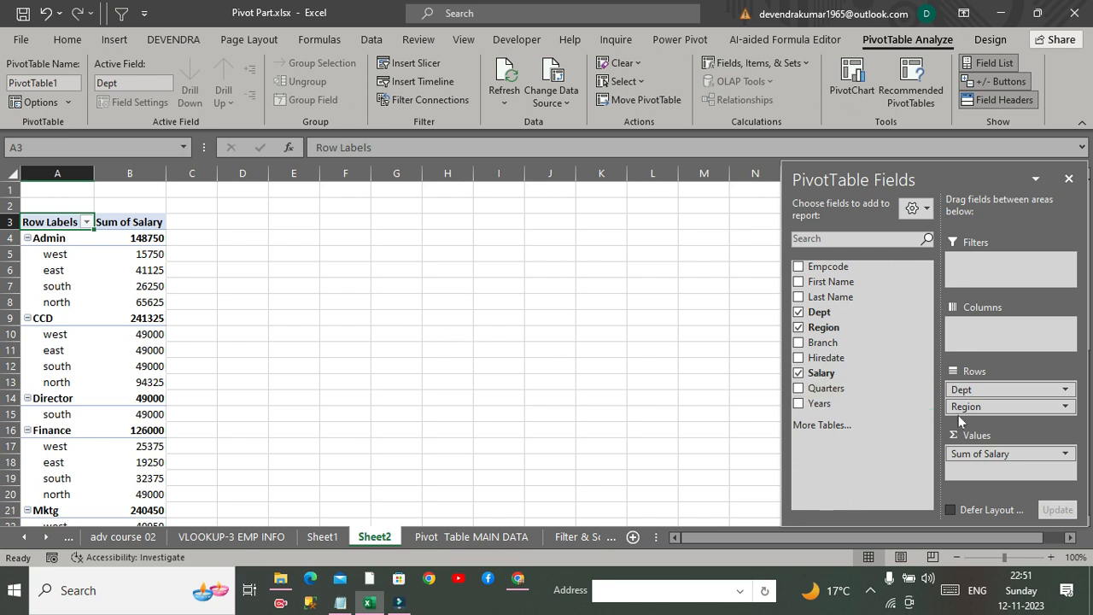
left_click_drag(973, 389, 986, 333)
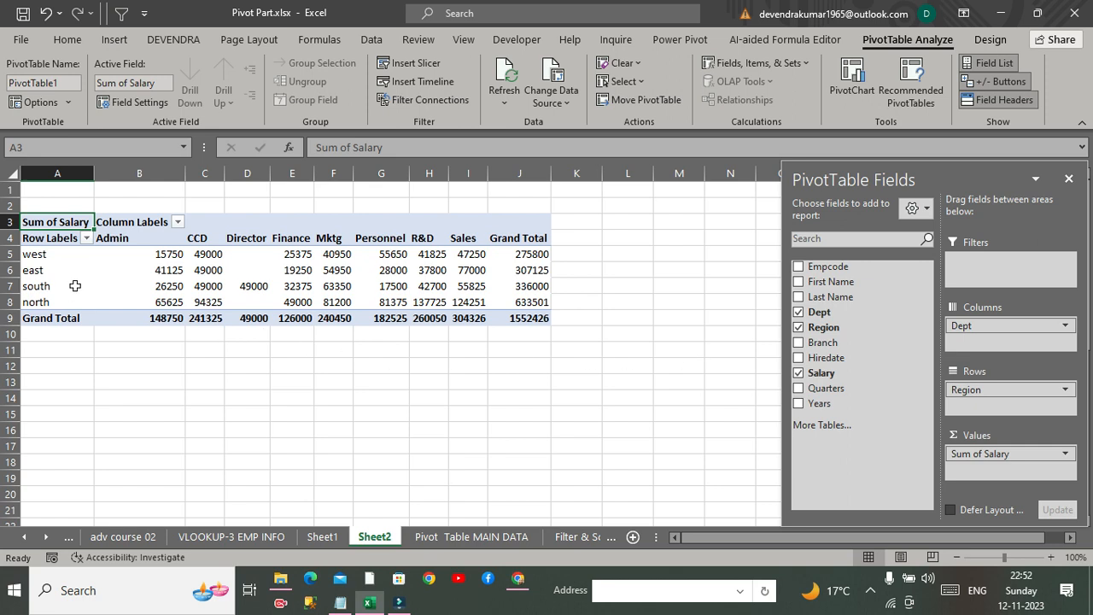
- Enable the classic PivotTable layout in the pivot's display options
right_click(275, 271)
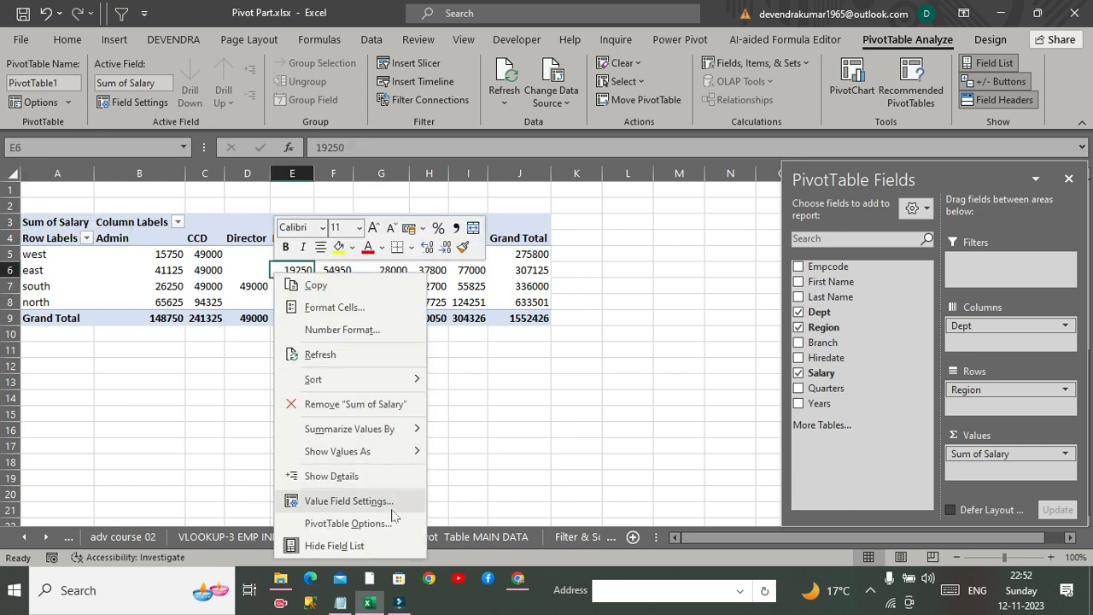
left_click(375, 522)
left_click(387, 242)
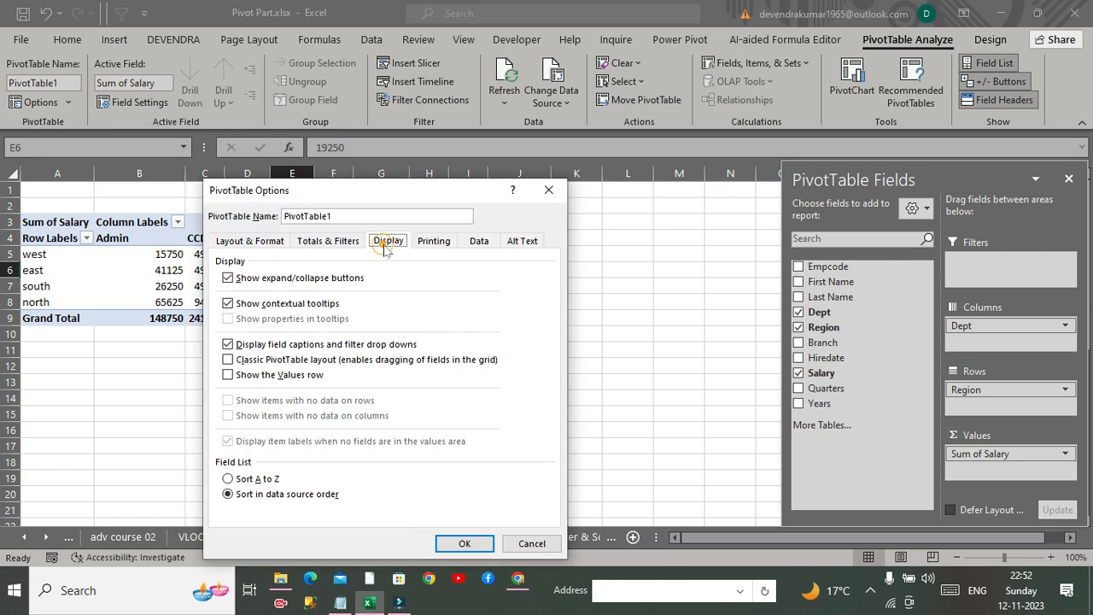
left_click(229, 360)
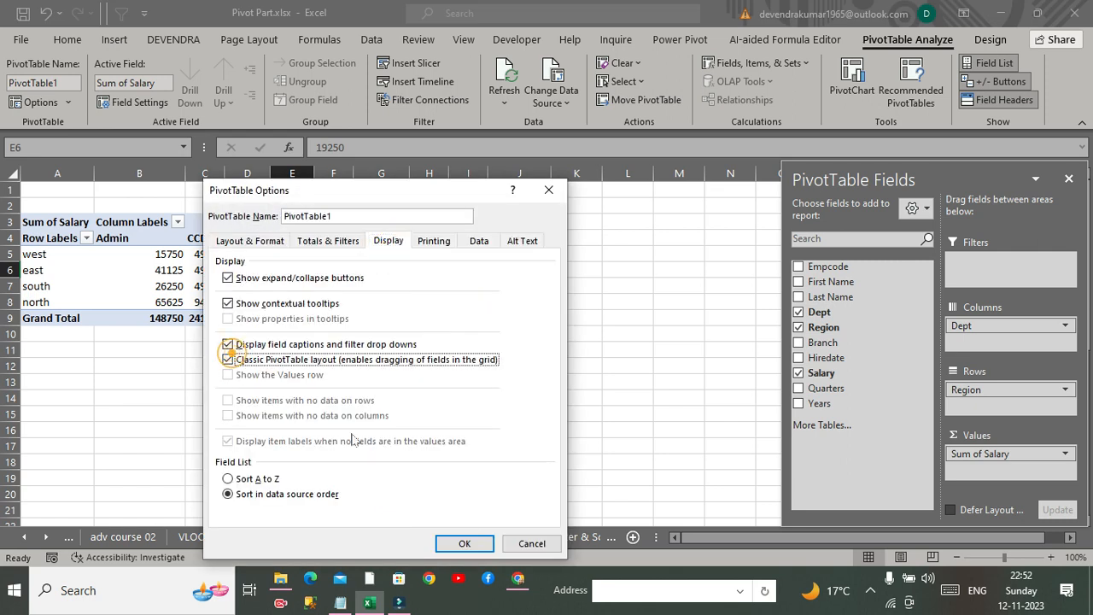
left_click(483, 549)
- Disable the classic PivotTable layout in the pivot's display options
right_click(395, 284)
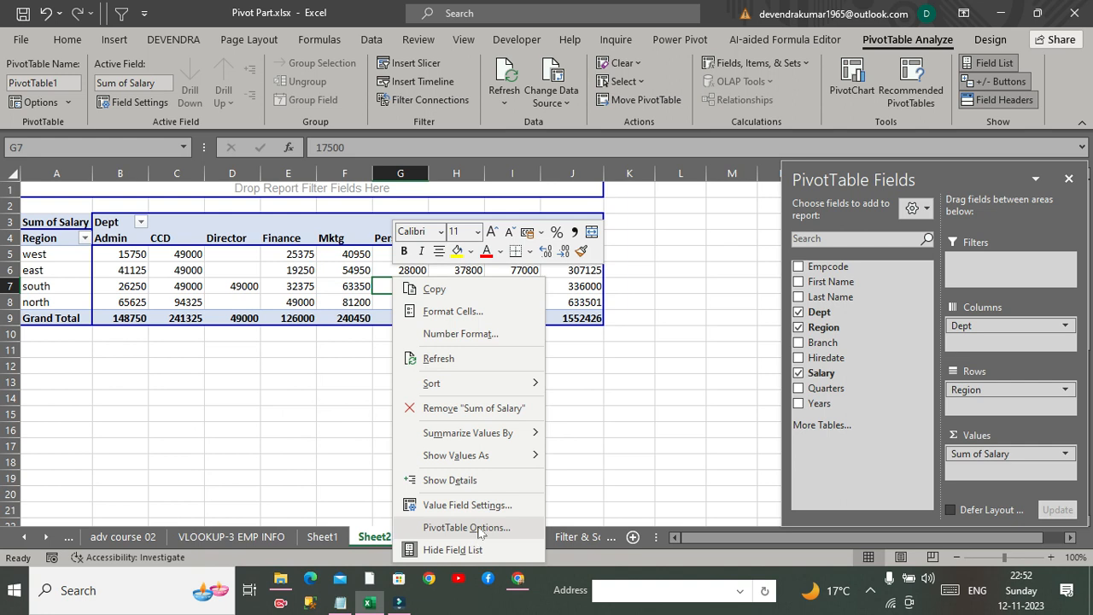
left_click(479, 528)
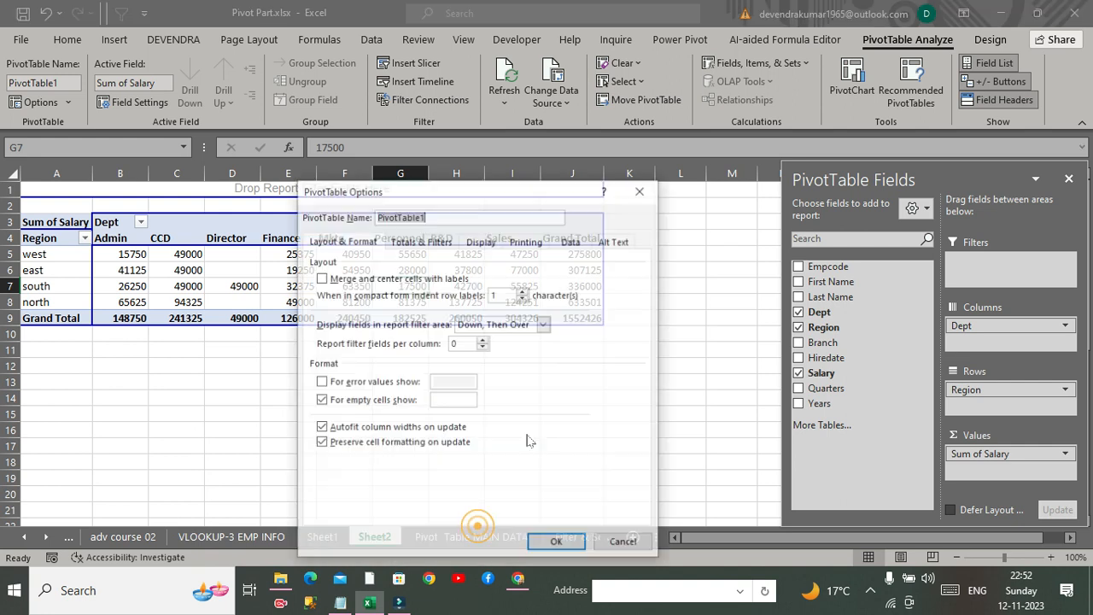
left_click(482, 243)
left_click(320, 359)
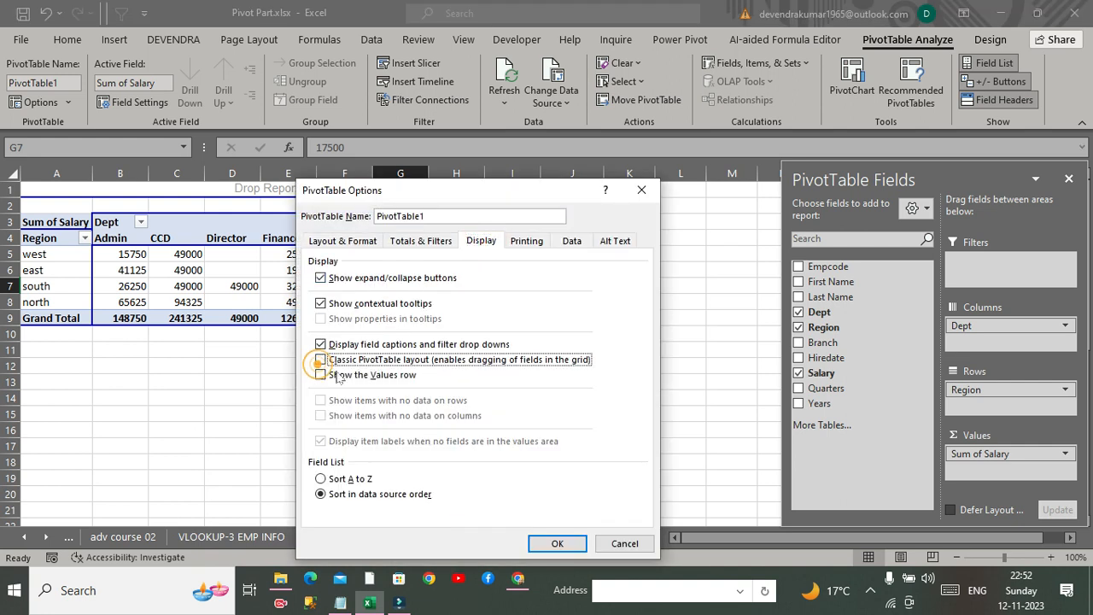
left_click(557, 543)
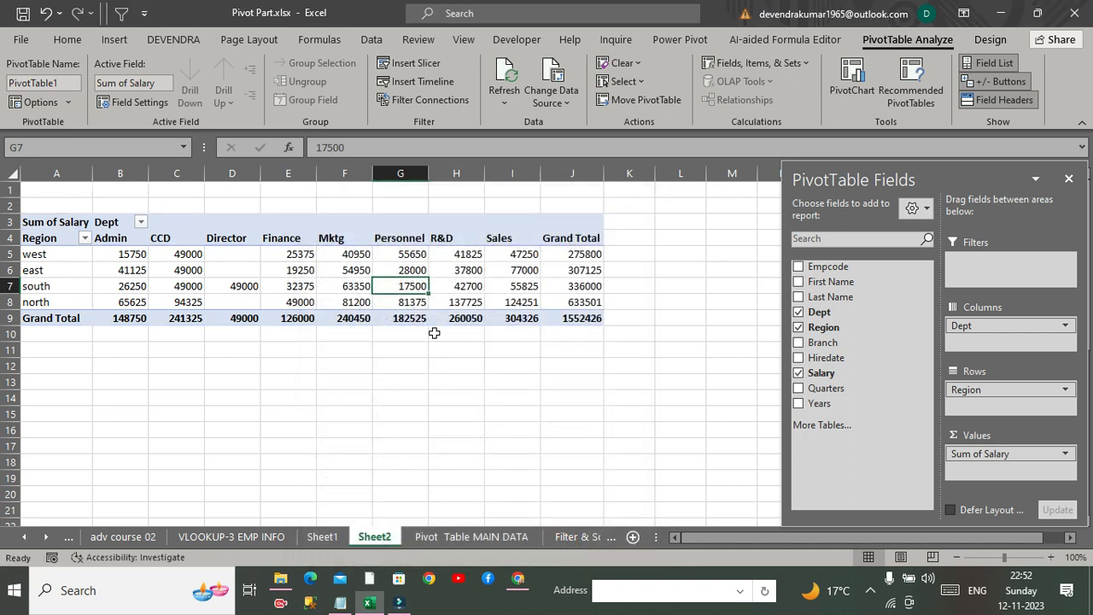
- Review the department columns, the west region's row and the grand totals in the salary report
left_click(111, 239)
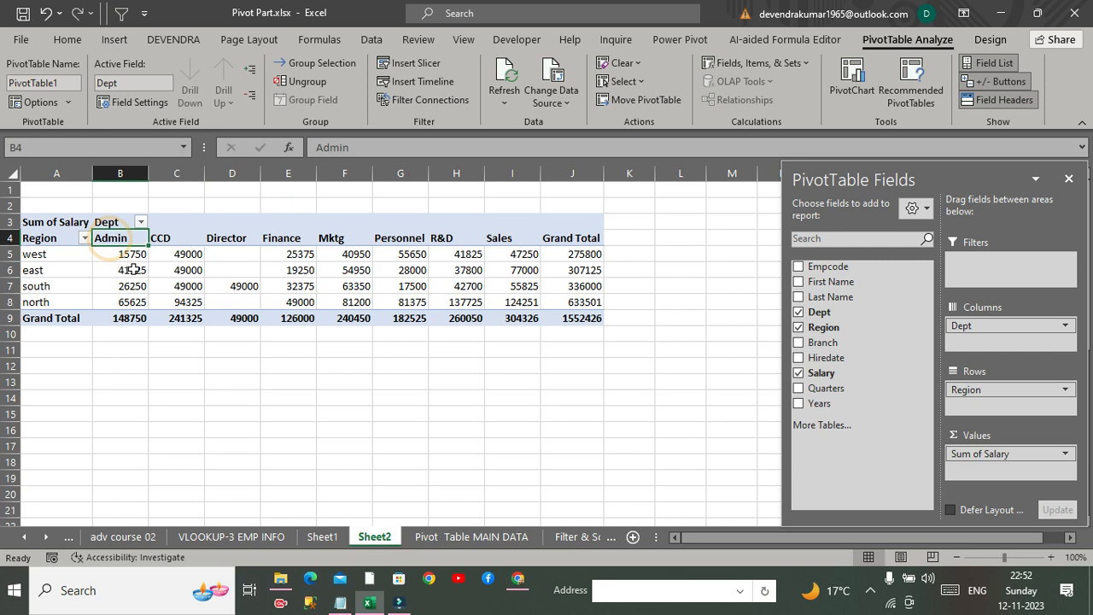
left_click(172, 232)
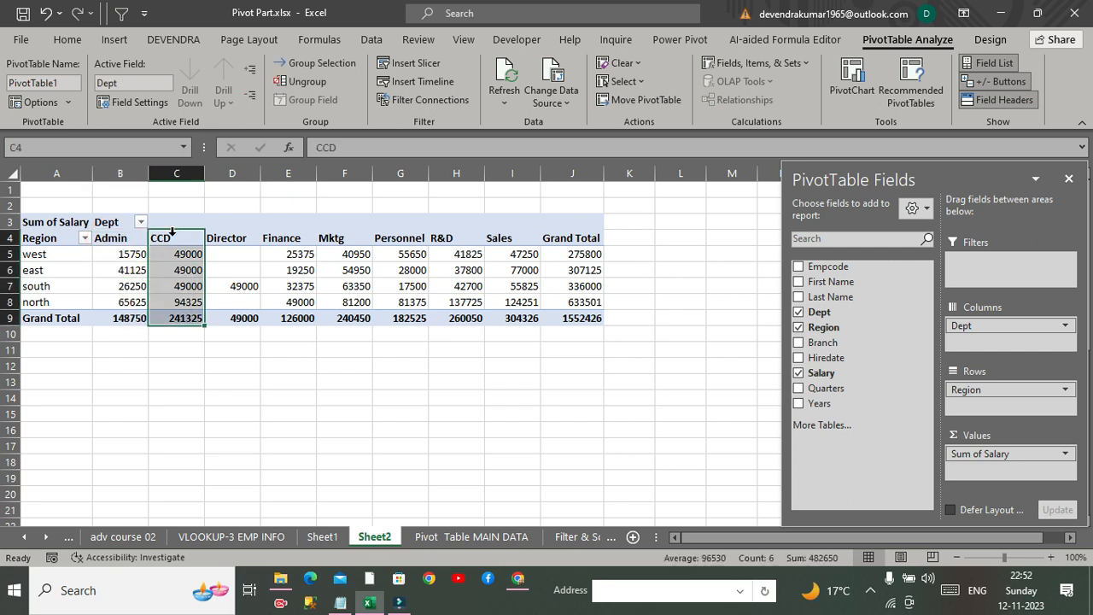
left_click(244, 241)
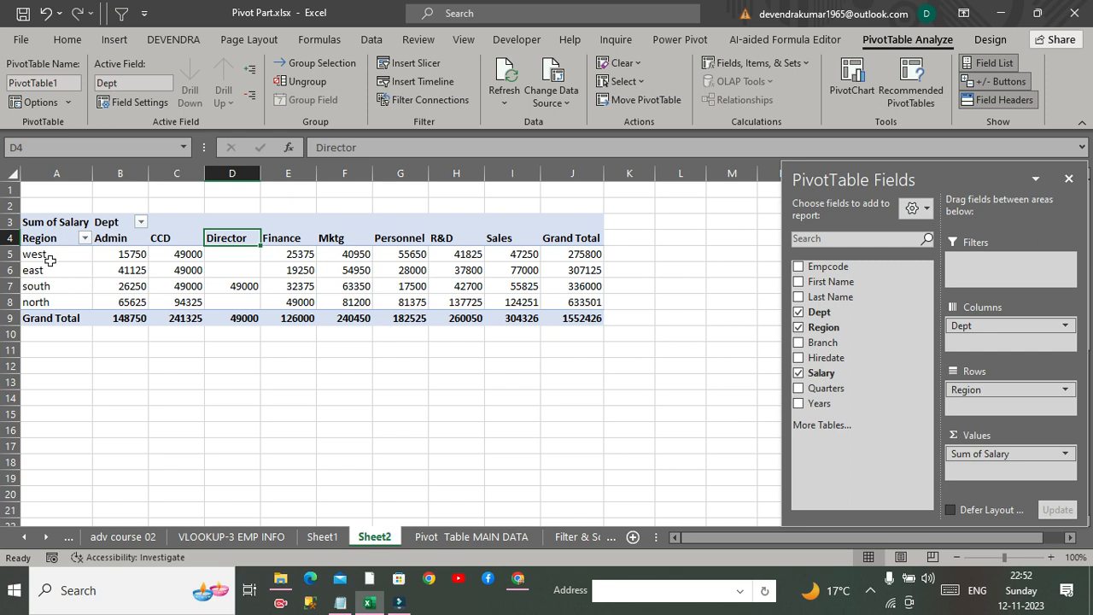
left_click_drag(51, 256, 589, 254)
left_click_drag(176, 318, 461, 318)
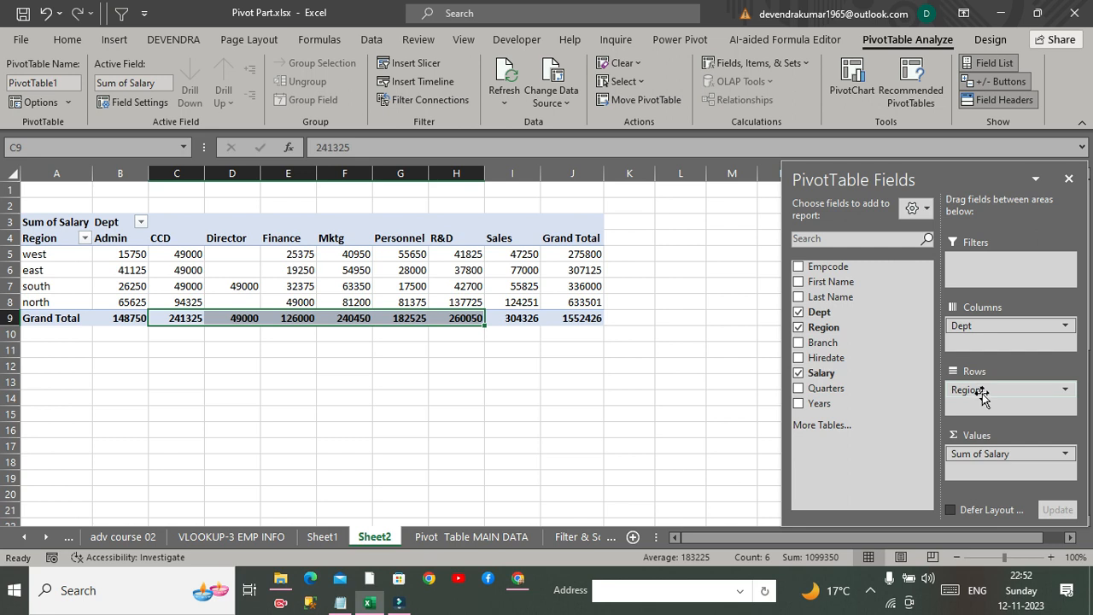
- Add the Branch field to the rows beneath Region
left_click(798, 343)
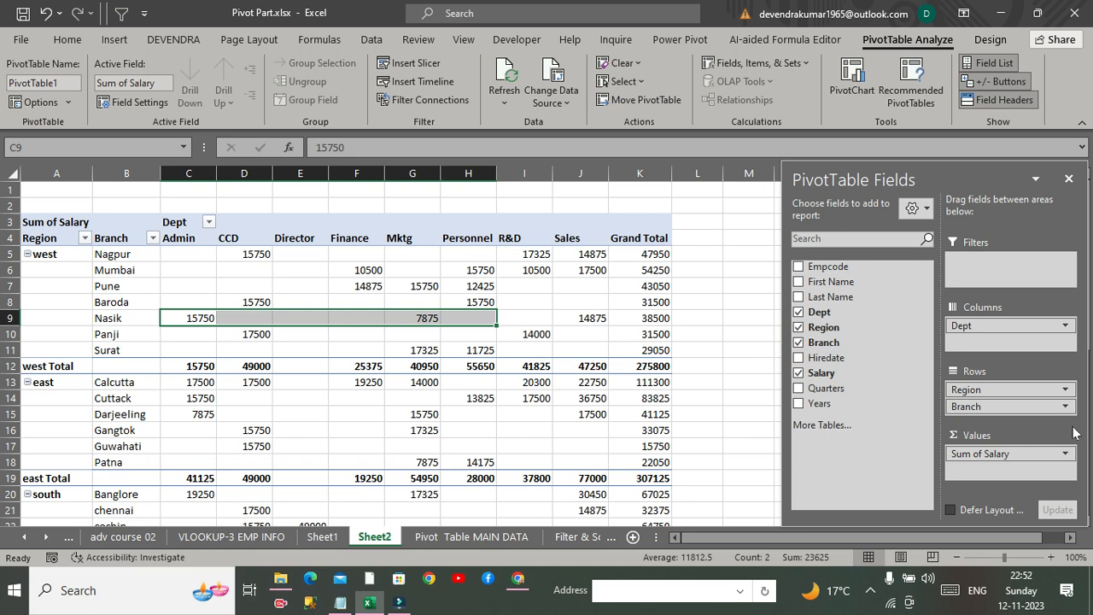
- Try the Dept field in the rows beneath Branch and return it to the columns
left_click(995, 313)
left_click_drag(960, 331, 955, 412)
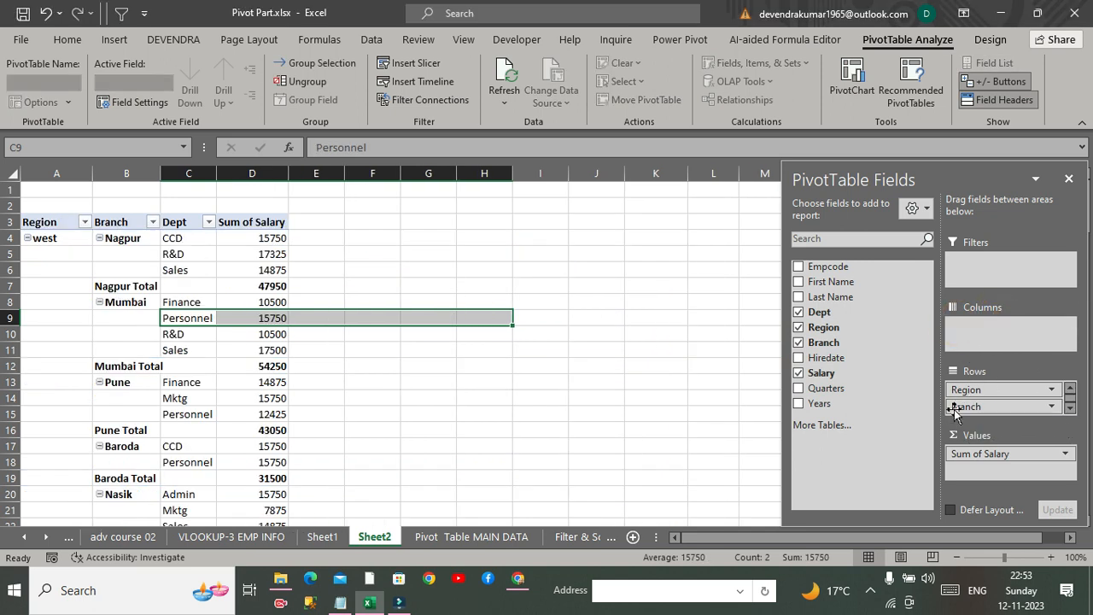
left_click(1069, 408)
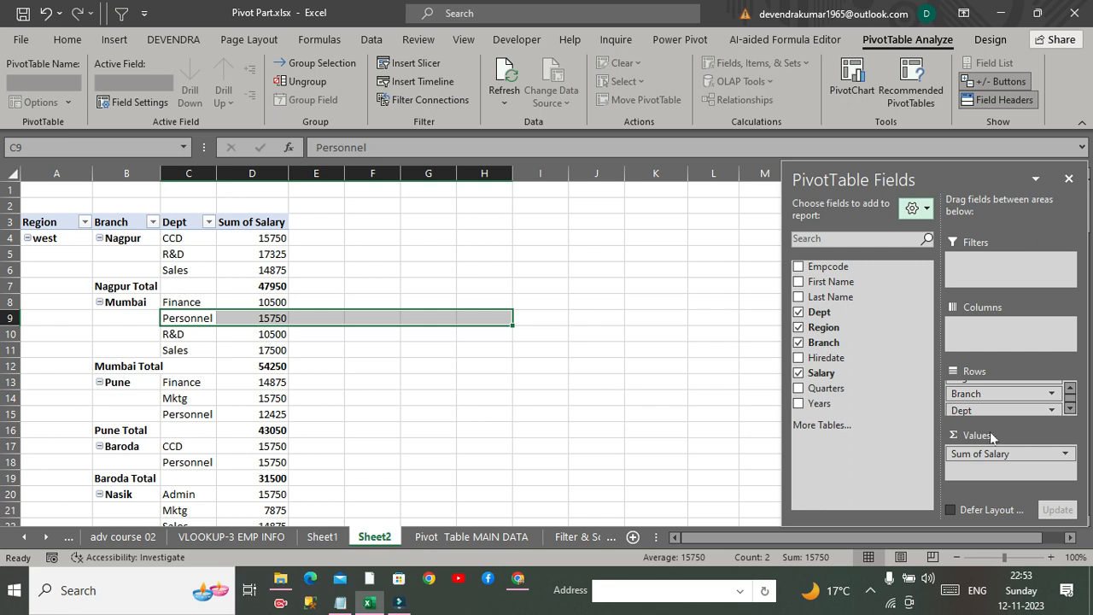
left_click_drag(973, 410, 991, 333)
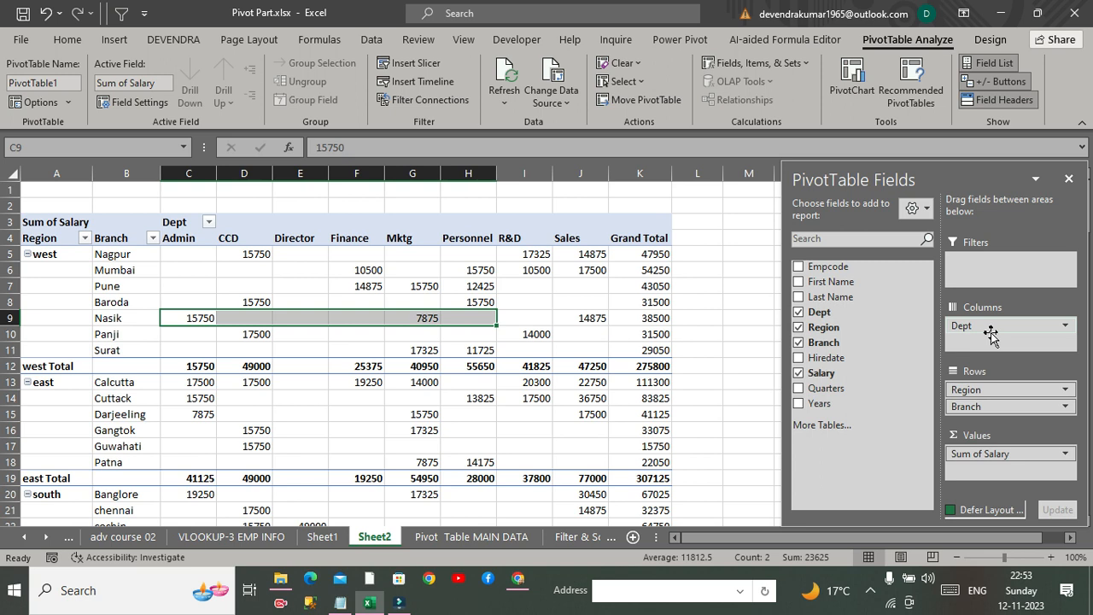
left_click(1067, 410)
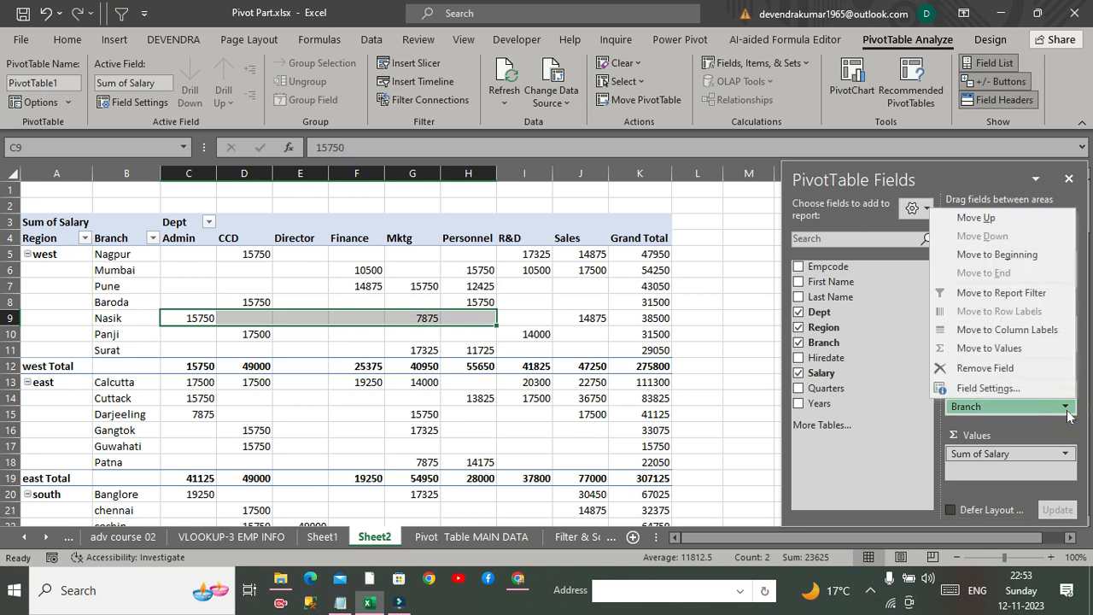
left_click(896, 431)
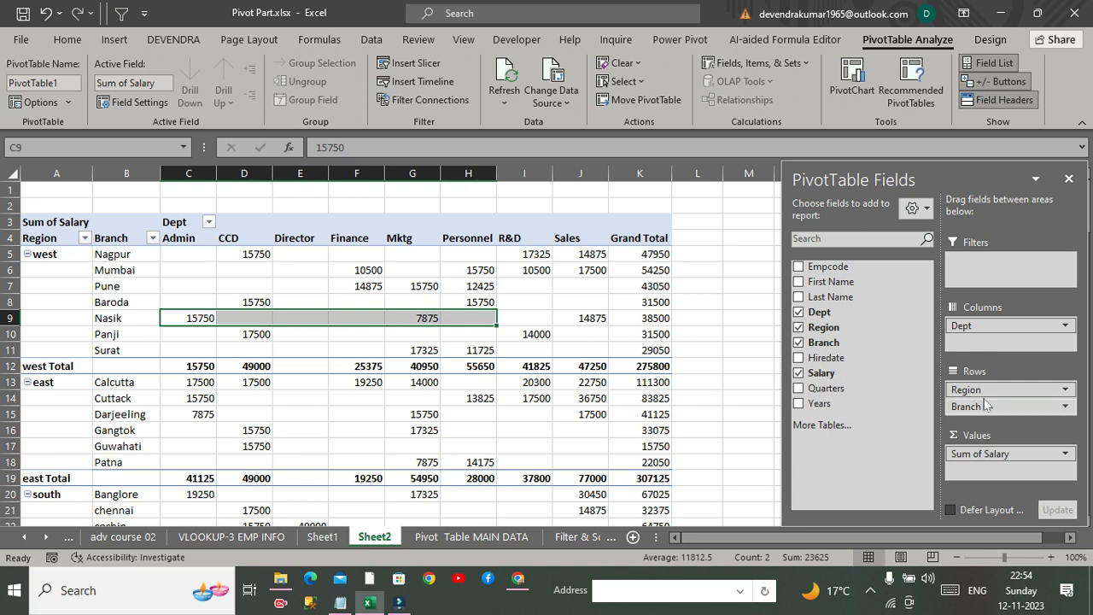
- Try the Region field in the columns beneath Dept and return it to the rows beneath Branch
left_click_drag(987, 390, 982, 345)
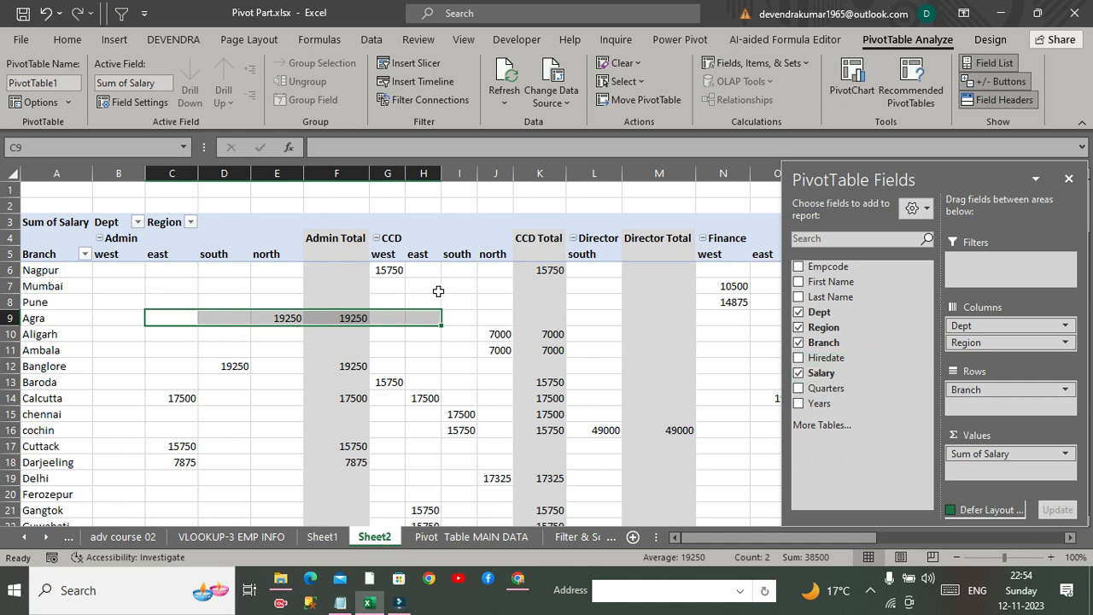
left_click_drag(841, 329, 986, 405)
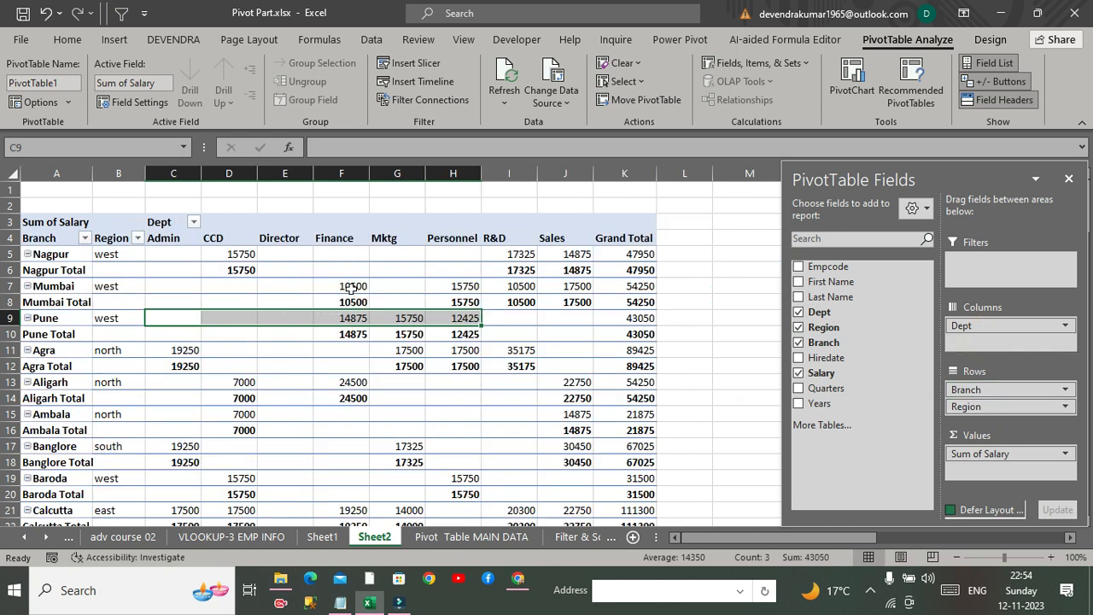
left_click(338, 267)
left_click(340, 224)
- Move the Region field out of the rows and into the report filter
left_click_drag(972, 403, 980, 337)
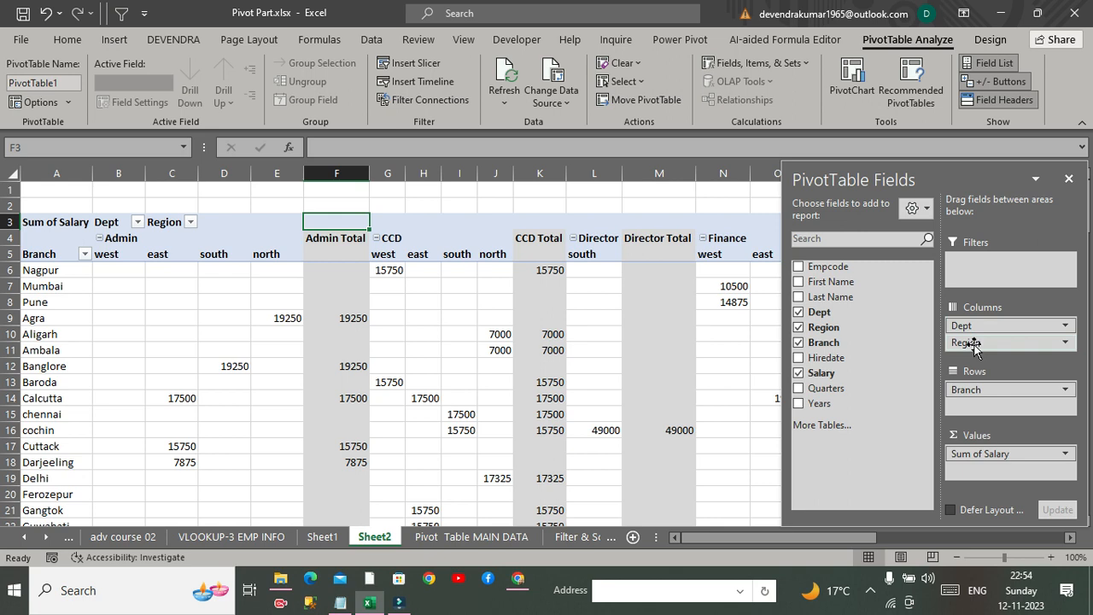
left_click_drag(973, 344, 978, 264)
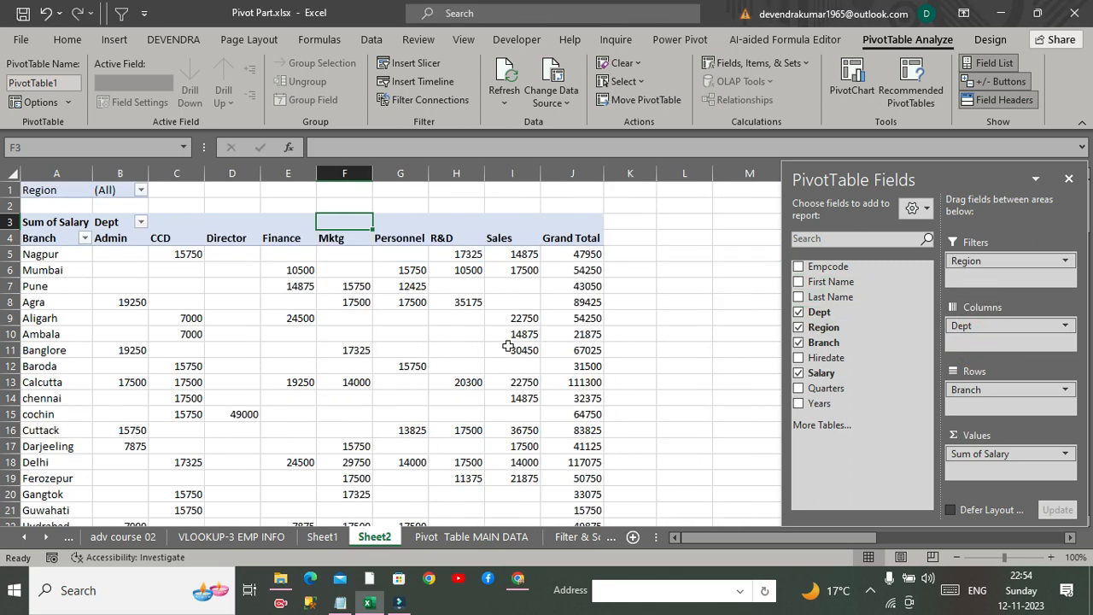
- Examine the salary totals for every branch and the choices offered by the Region report filter
scroll(527, 353, "down", 14)
scroll(527, 353, "up", 14)
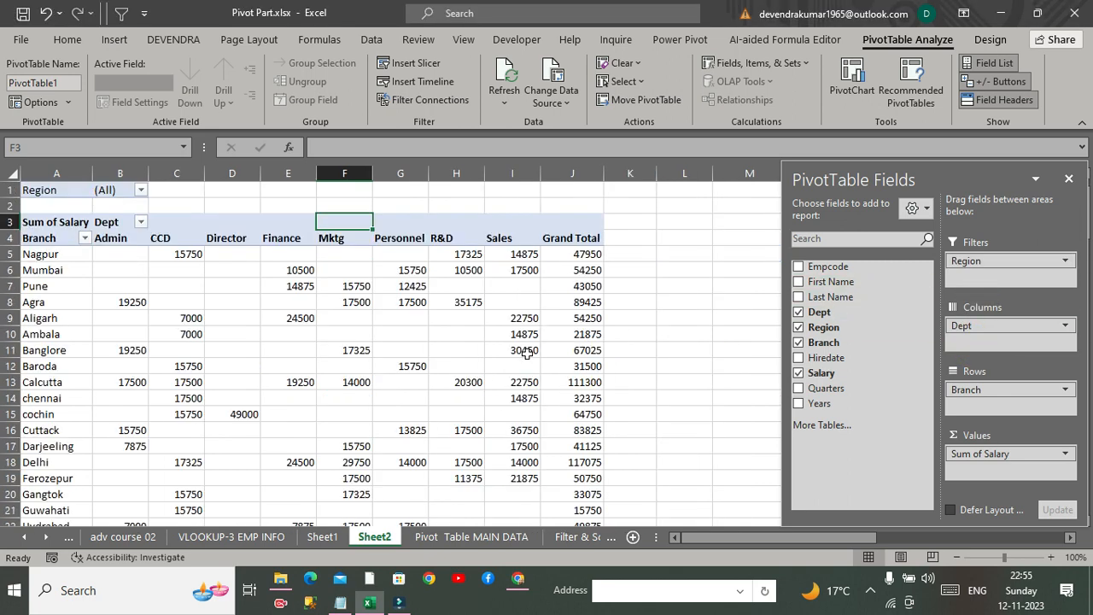
left_click(565, 298)
scroll(578, 330, "down", 7)
scroll(578, 330, "down", 7)
scroll(578, 330, "up", 14)
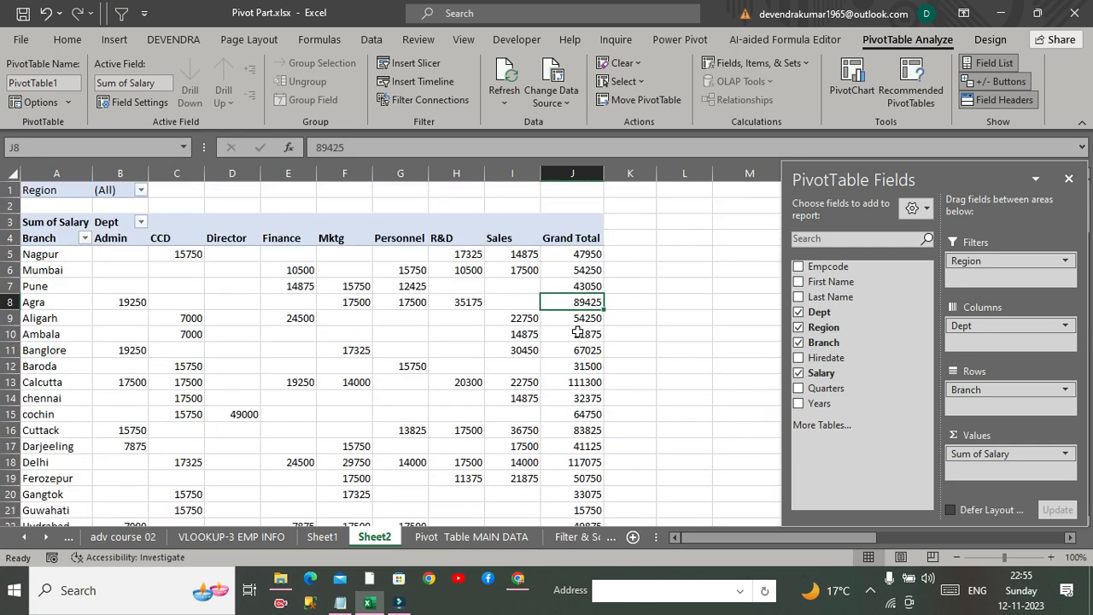
mouse_move(580, 256)
left_click(141, 189)
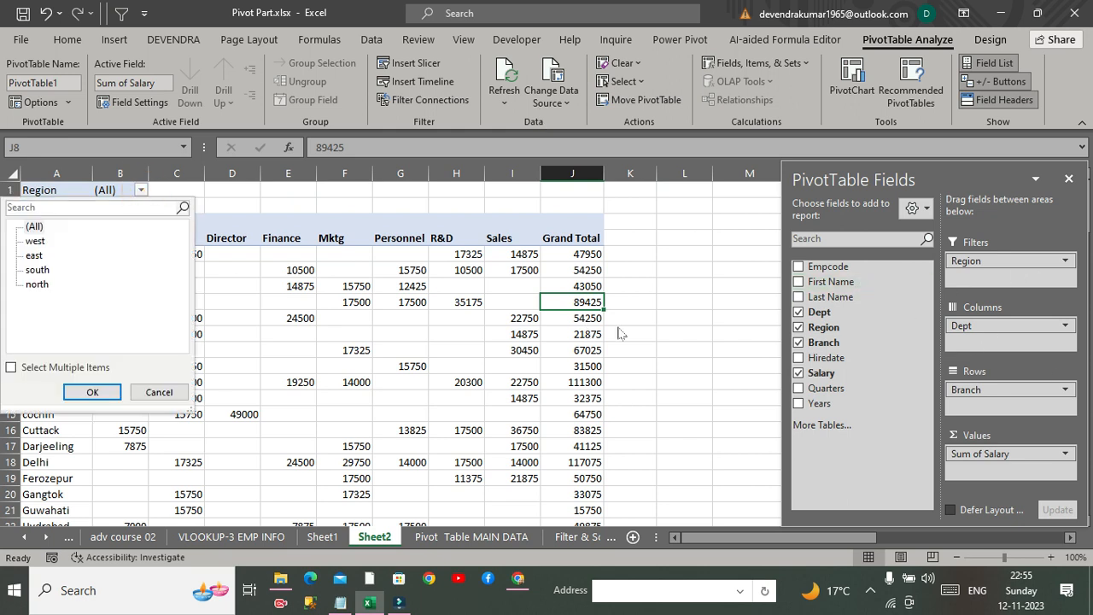
left_click(669, 312)
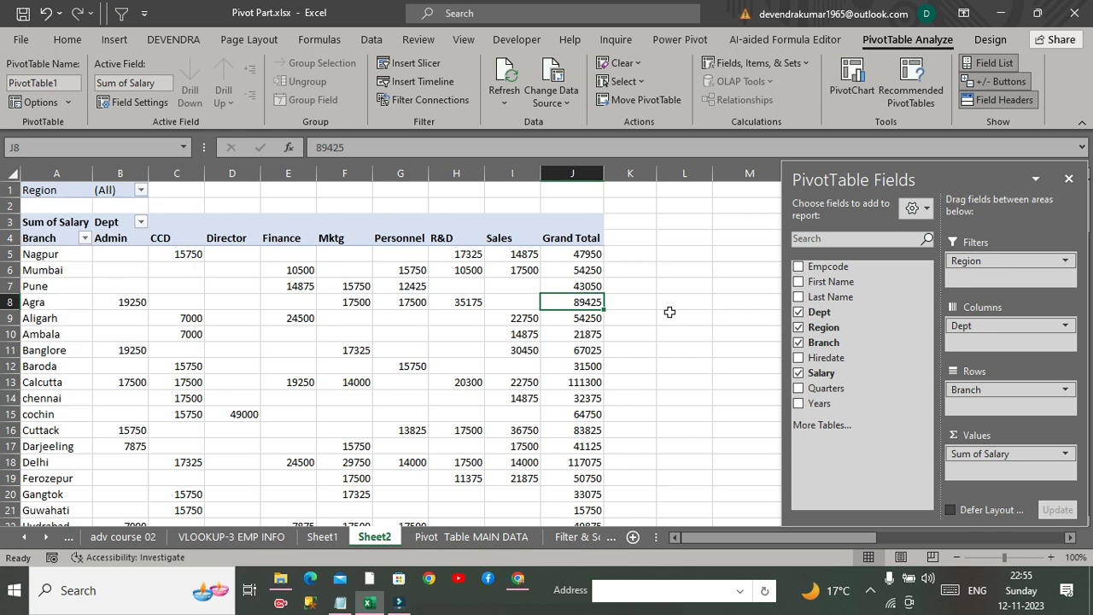
- Collapse the ribbon and look over the whole PivotTable, from the department headings down to the branch and grand totals
key("ctrl+F1")
left_click(667, 314)
scroll(688, 339, "down", 9)
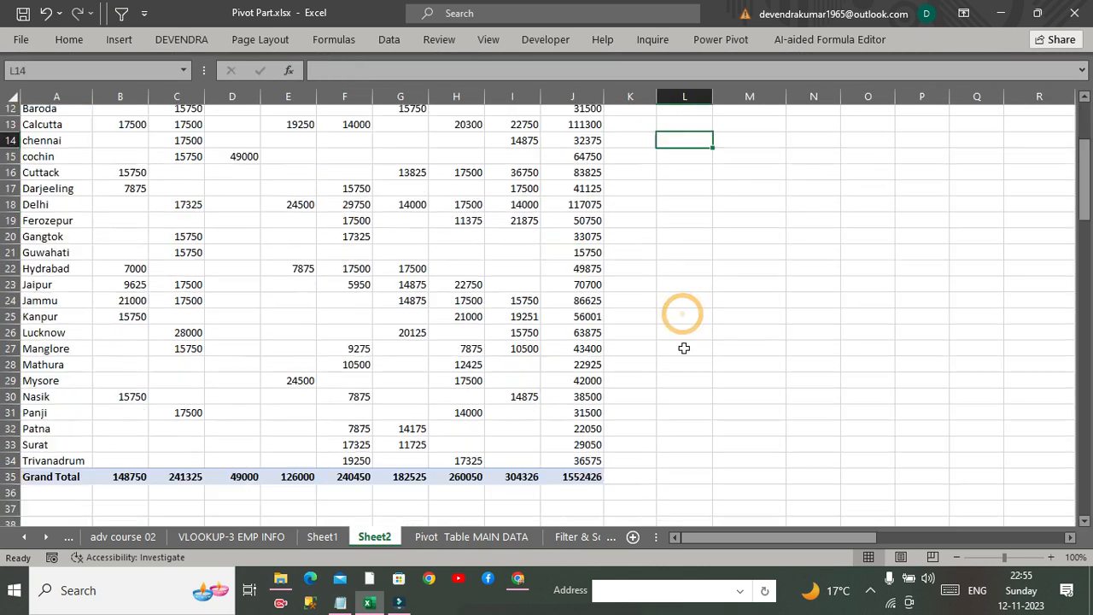
scroll(541, 372, "up", 9)
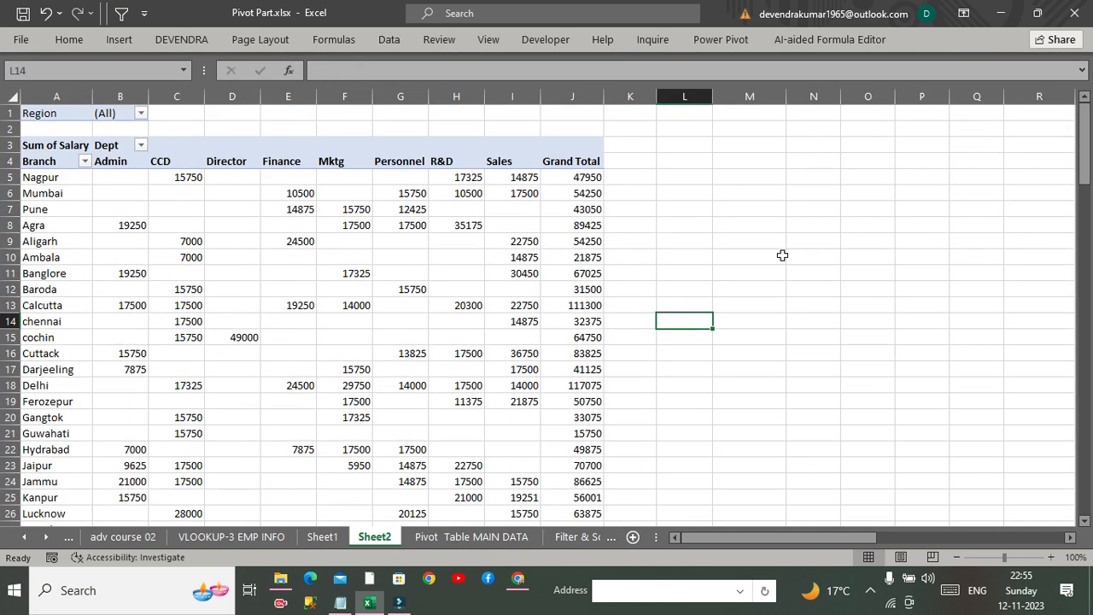
left_click_drag(1085, 171, 1086, 104)
left_click(76, 205)
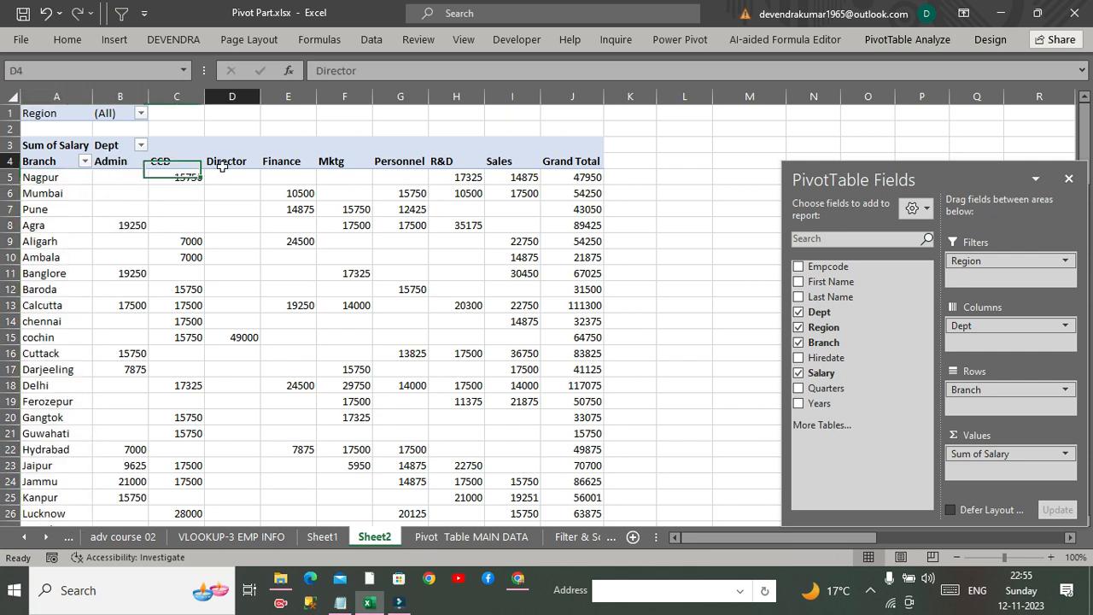
left_click(398, 161)
left_click_drag(588, 290, 584, 337)
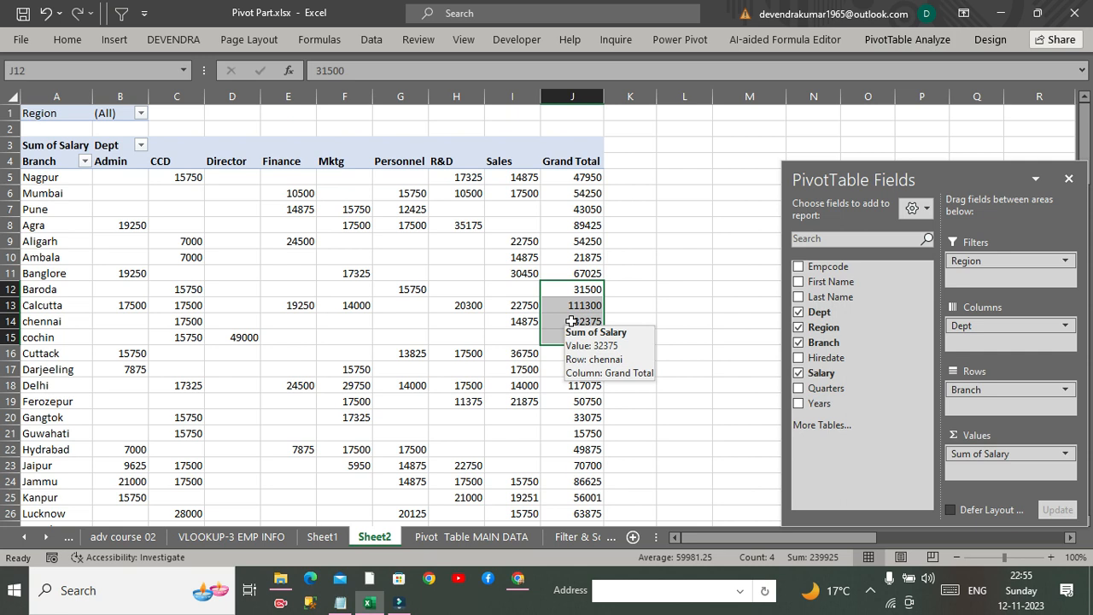
- Allow multiple items in the Region report filter and restrict the PivotTable to west only
left_click(141, 112)
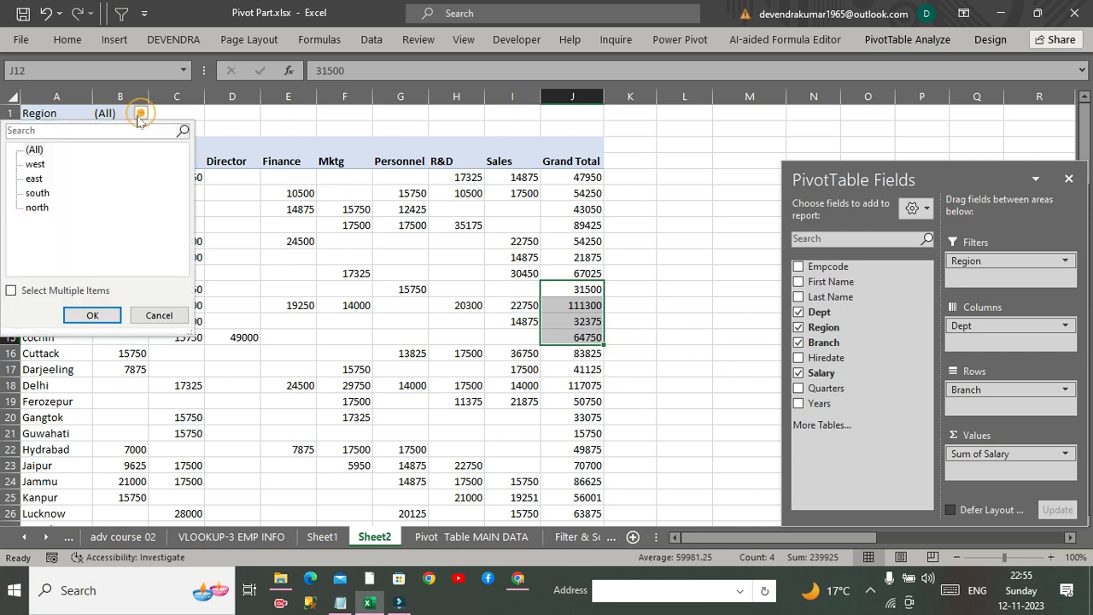
left_click(10, 290)
left_click(28, 150)
left_click(28, 164)
left_click(92, 315)
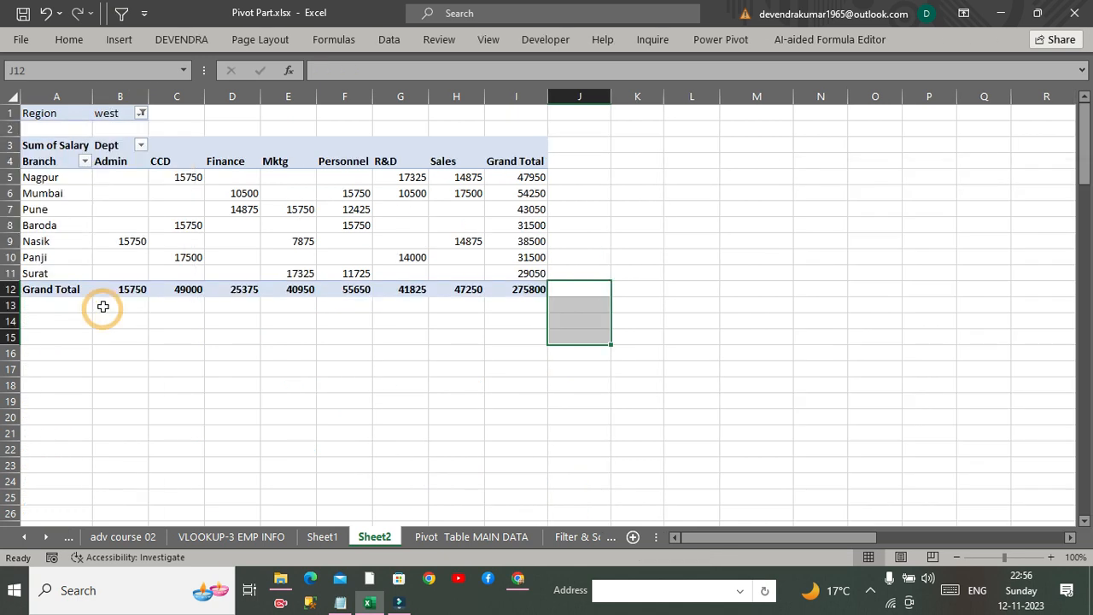
- Add east to the Region report filter alongside west
left_click(142, 114)
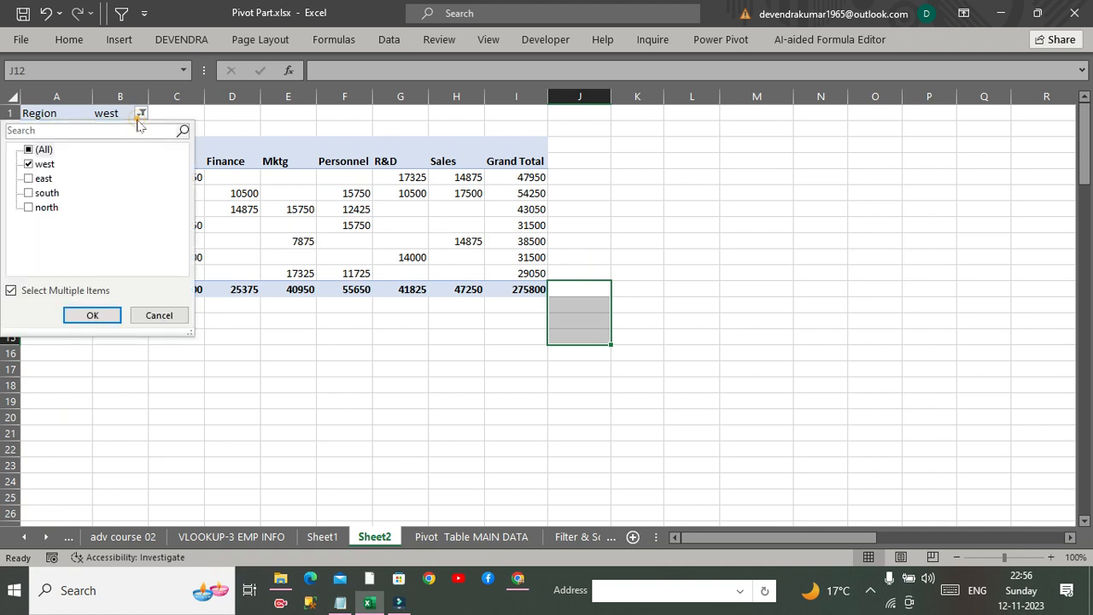
left_click(28, 179)
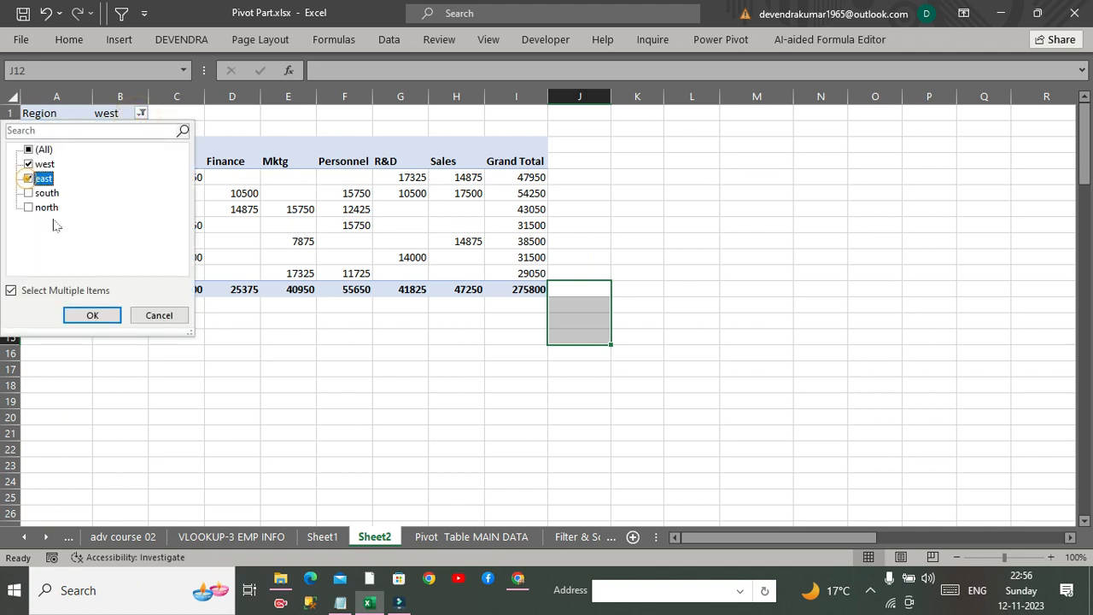
left_click(90, 314)
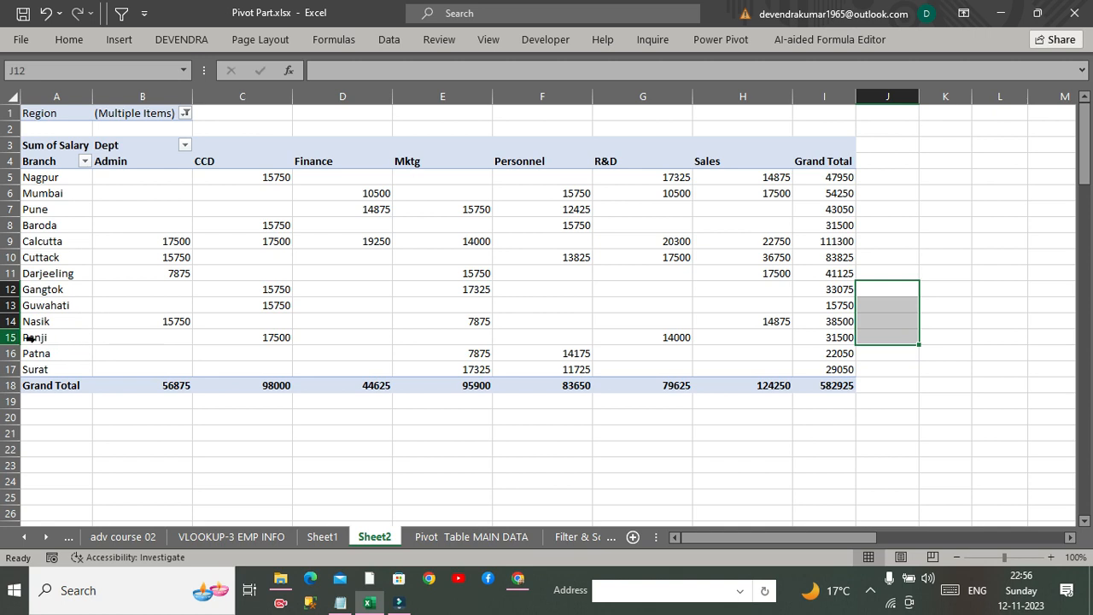
- Move the Dept field into the rows beneath Branch, trying Region in the rows as well and returning it to the report filter
left_click(307, 206)
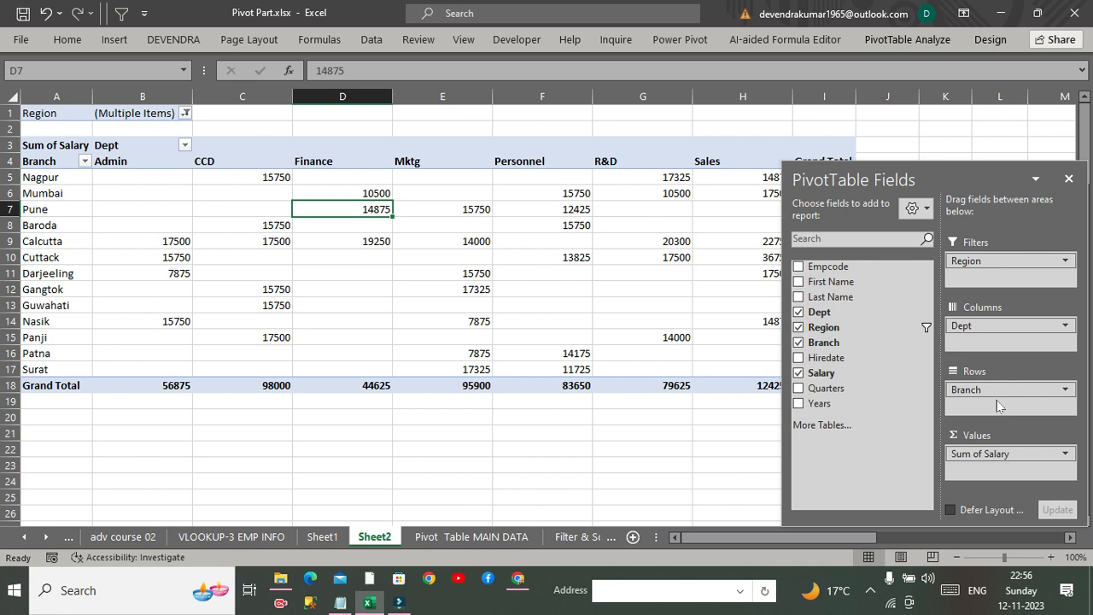
left_click_drag(973, 261, 987, 407)
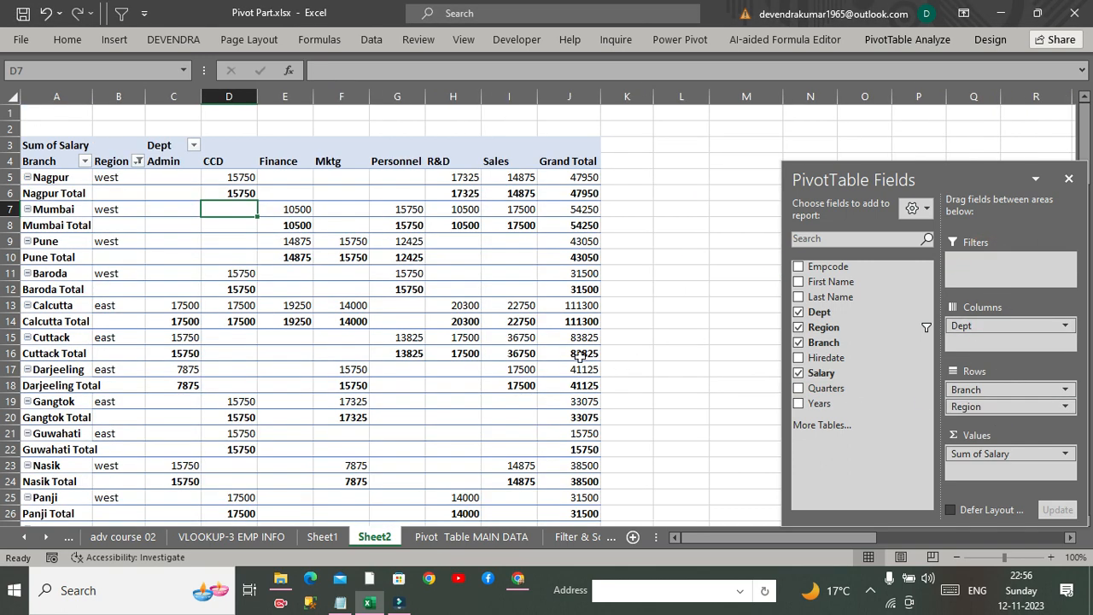
mouse_move(566, 353)
left_click_drag(961, 326, 982, 423)
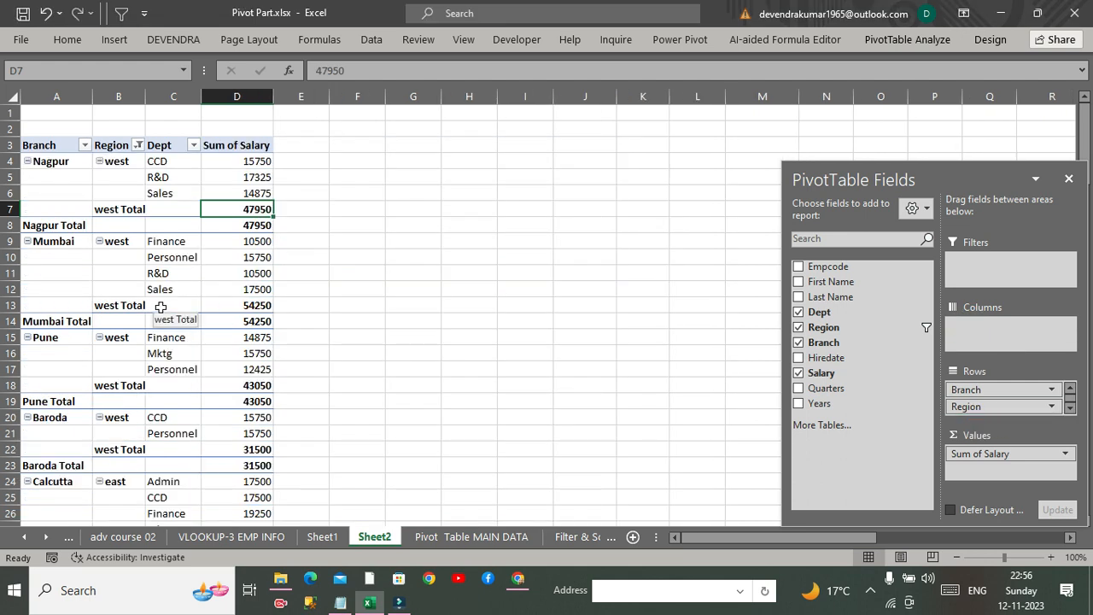
left_click_drag(972, 407, 978, 271)
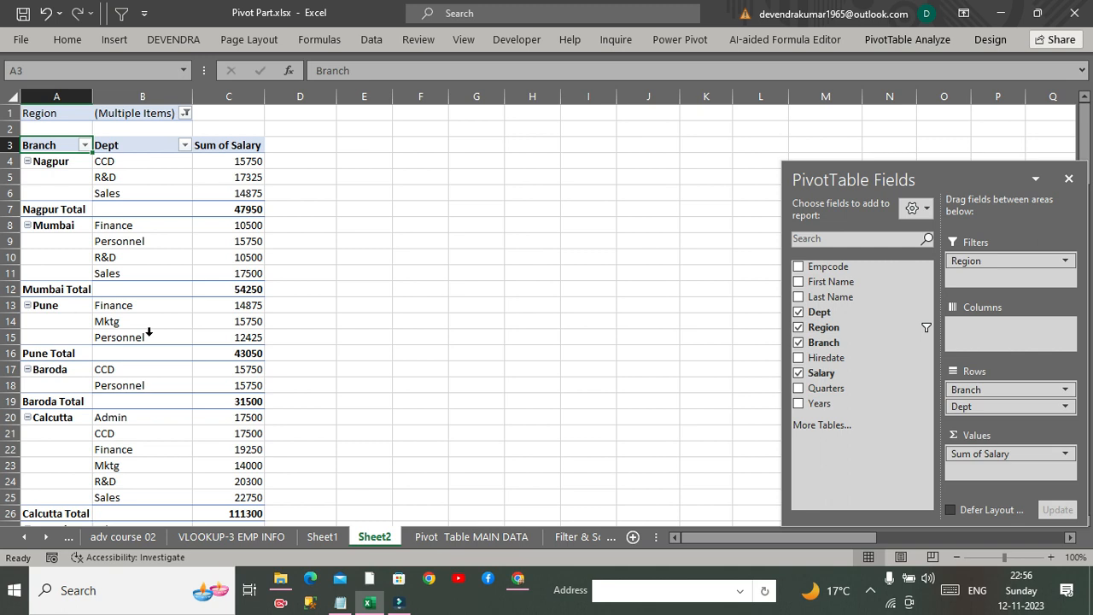
- Move the Branch field from the rows to the columns, leaving Dept in the rows
left_click(1065, 407)
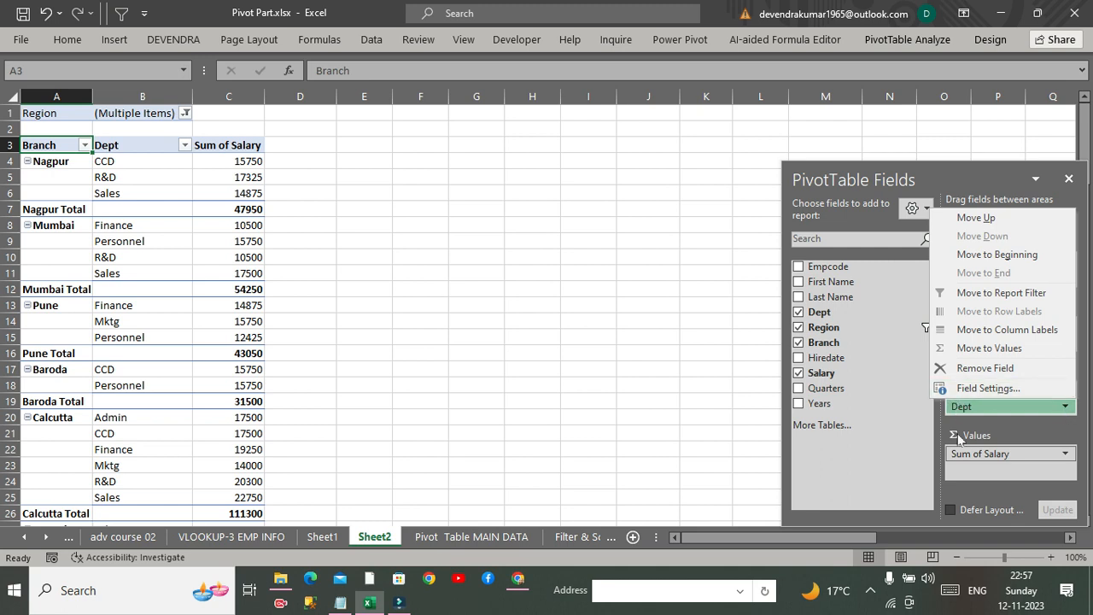
left_click(877, 461)
left_click_drag(990, 389, 999, 328)
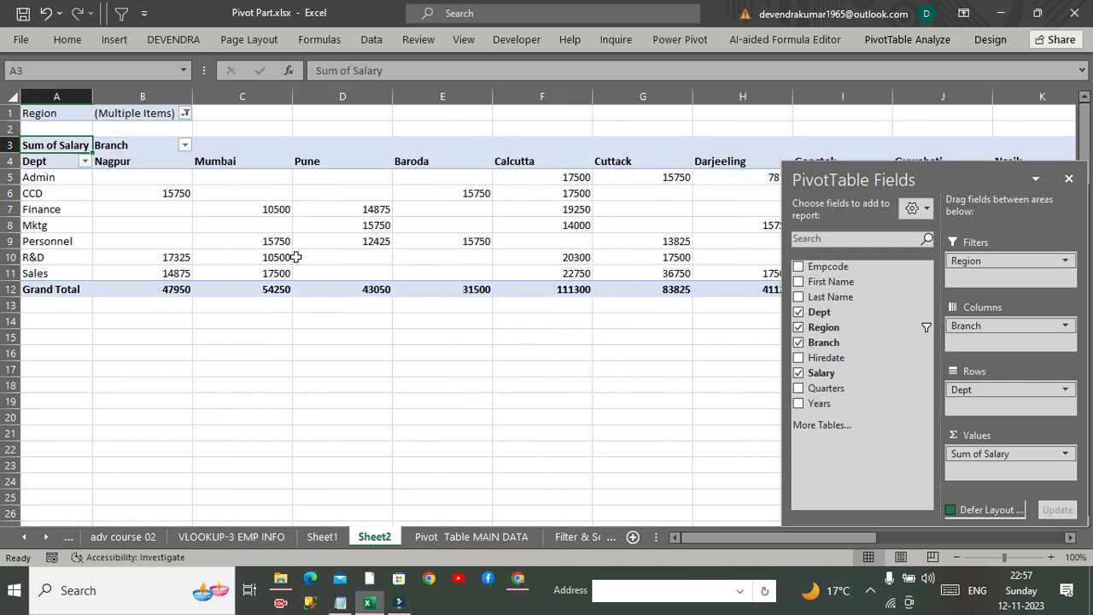
- Examine the branch headings across the PivotTable's columns as far as the Grand Total column
left_click(183, 152)
left_click(274, 152)
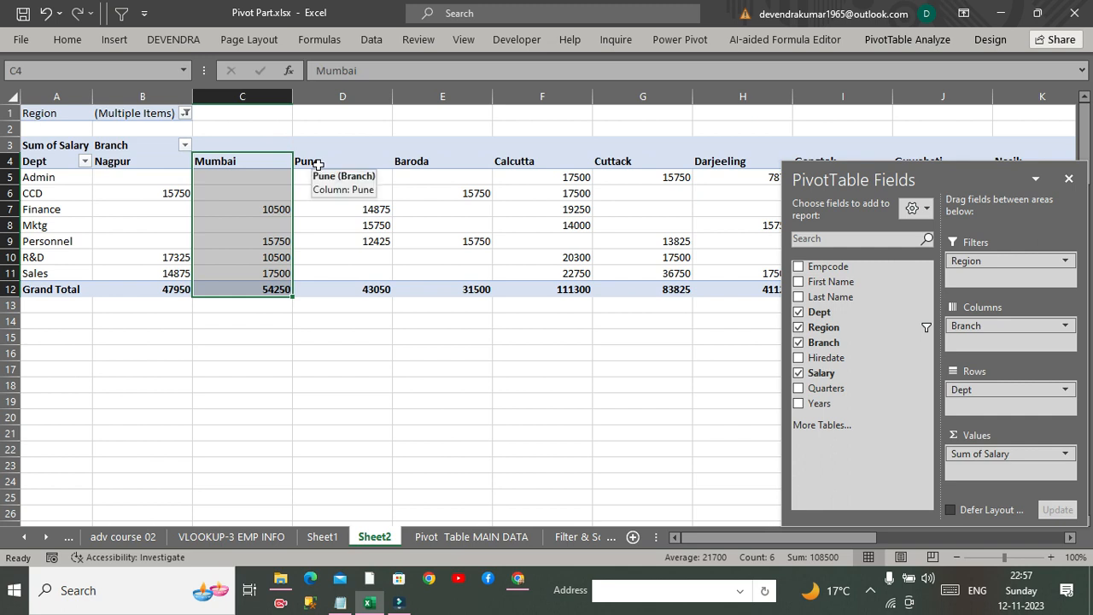
left_click(236, 168)
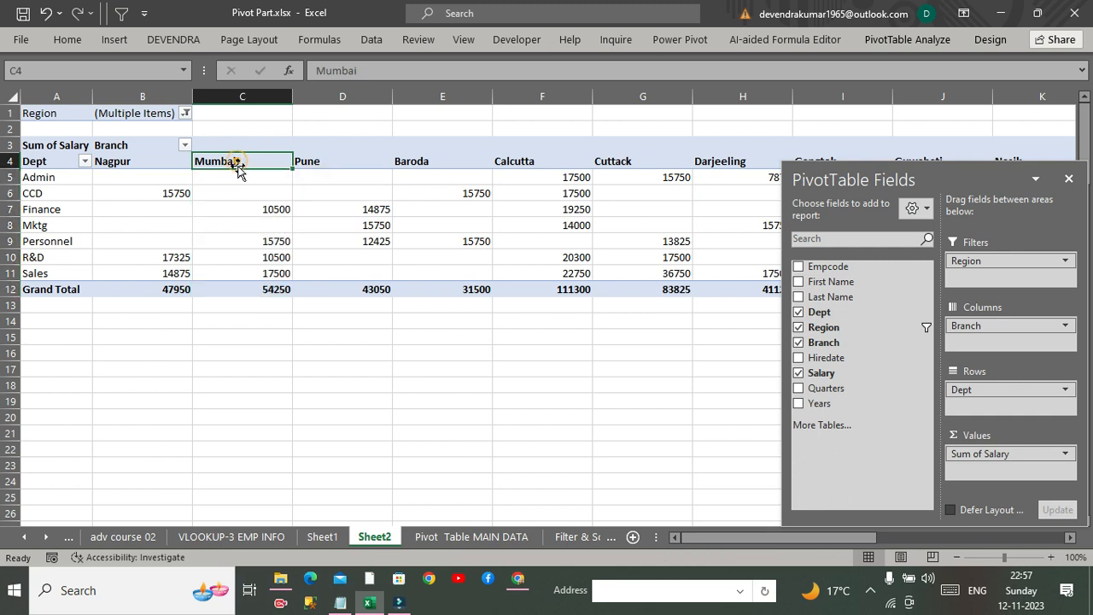
key("Right")
key("Right")
key("Right")
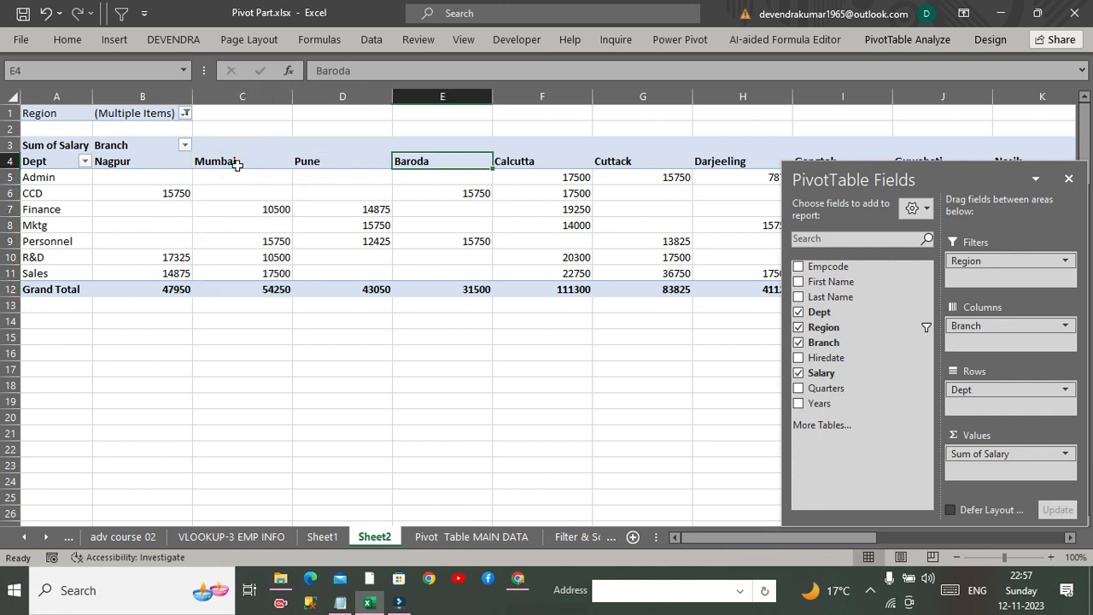
key("Left")
key("Left")
key("Left")
key("Left")
key("Left")
key("Right")
key("Right")
key("Left")
key("Left")
key("Right")
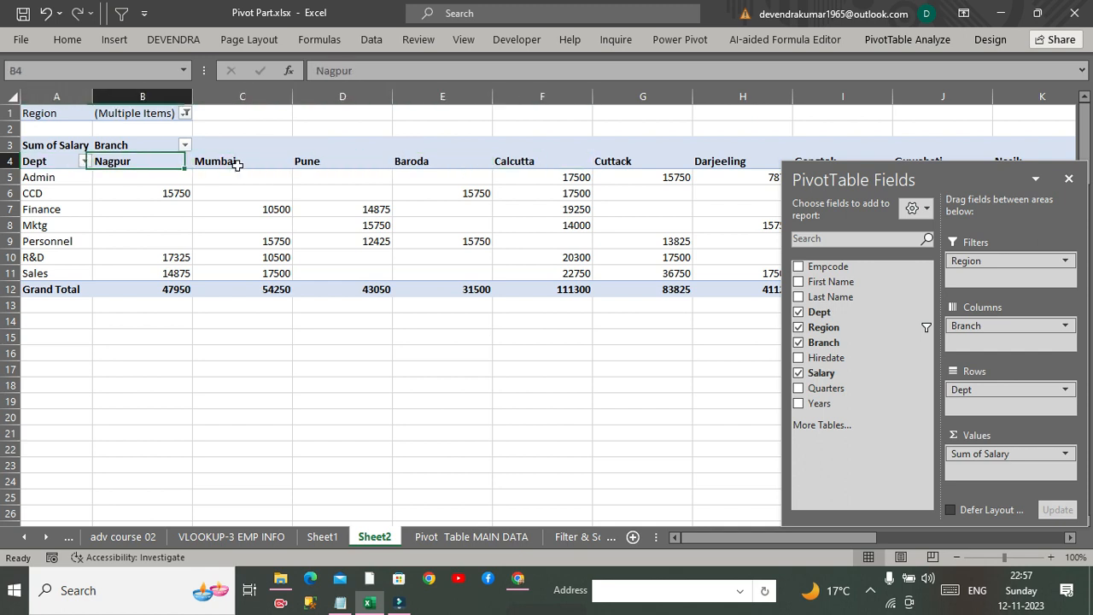
key("Left")
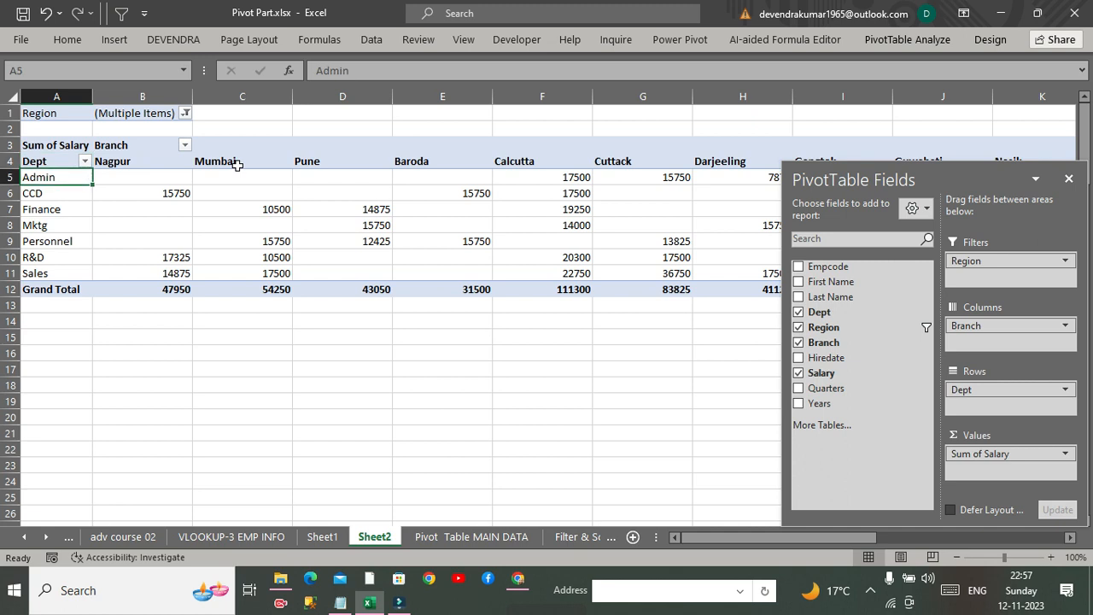
key("Up")
key("Right")
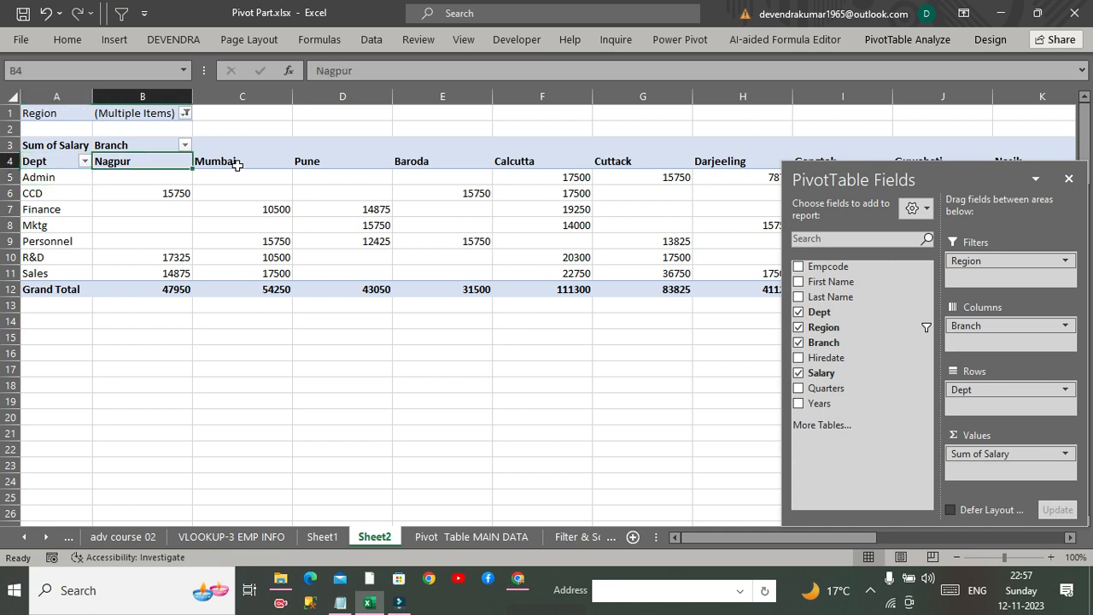
key("Right")
key("Right")
key("Right")
key("Right")
key("Right")
key("Right")
key("Right")
key("Right")
key("Right")
key("Right")
key("Right")
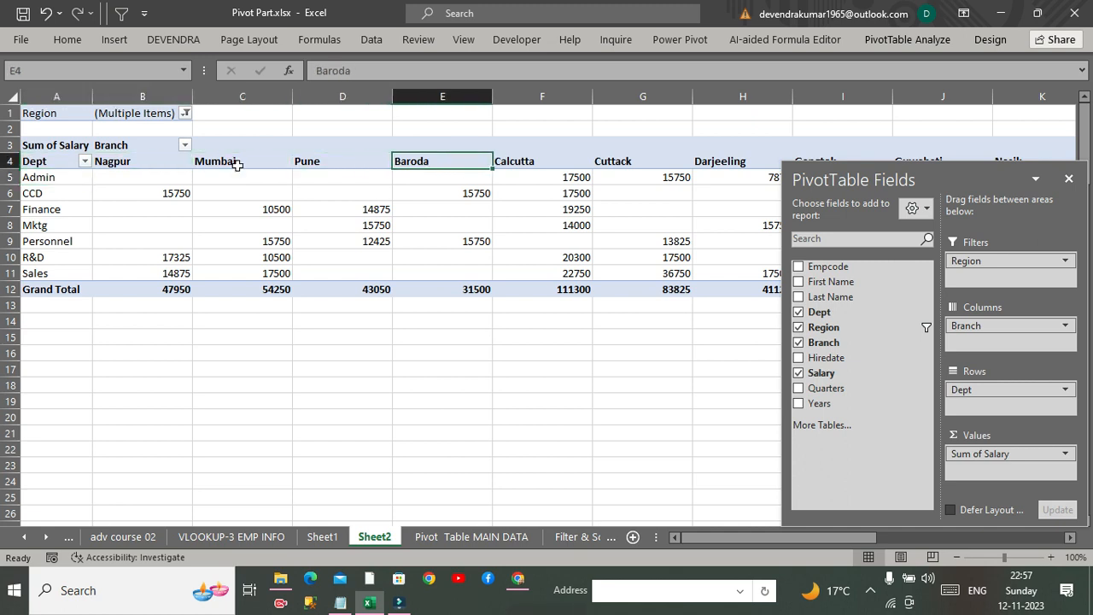
key("Right")
key("Right")
key("Right")
key("Left")
key("Left")
key("Left")
key("Left")
key("Left")
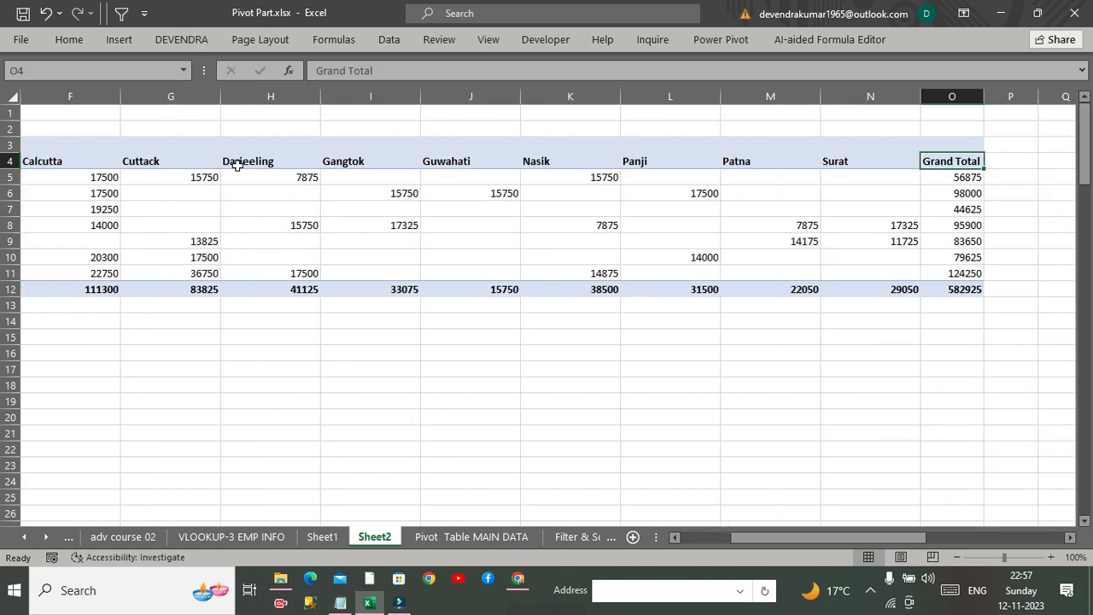
key("Home")
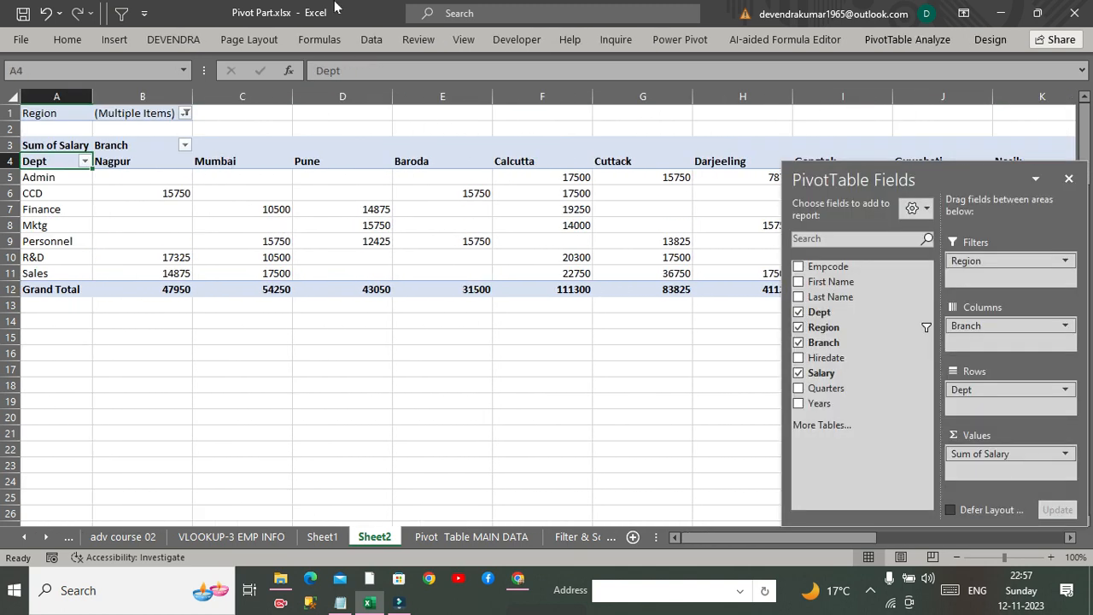
- Close the PivotTable field list, show it again and place it below the PivotTable data
left_click_drag(825, 172, 517, 357)
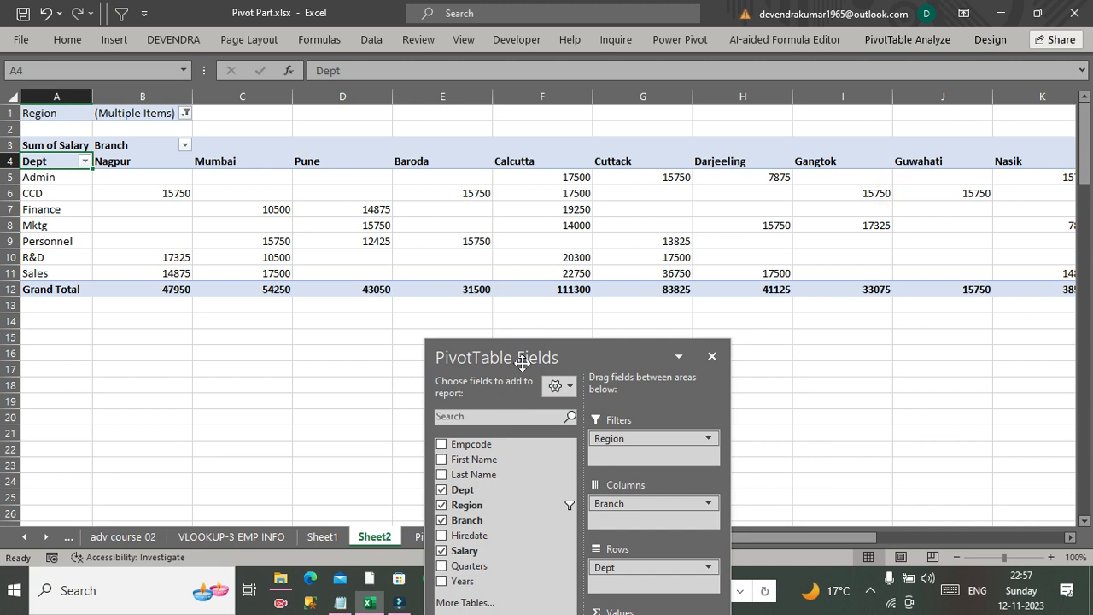
left_click(711, 356)
right_click(555, 192)
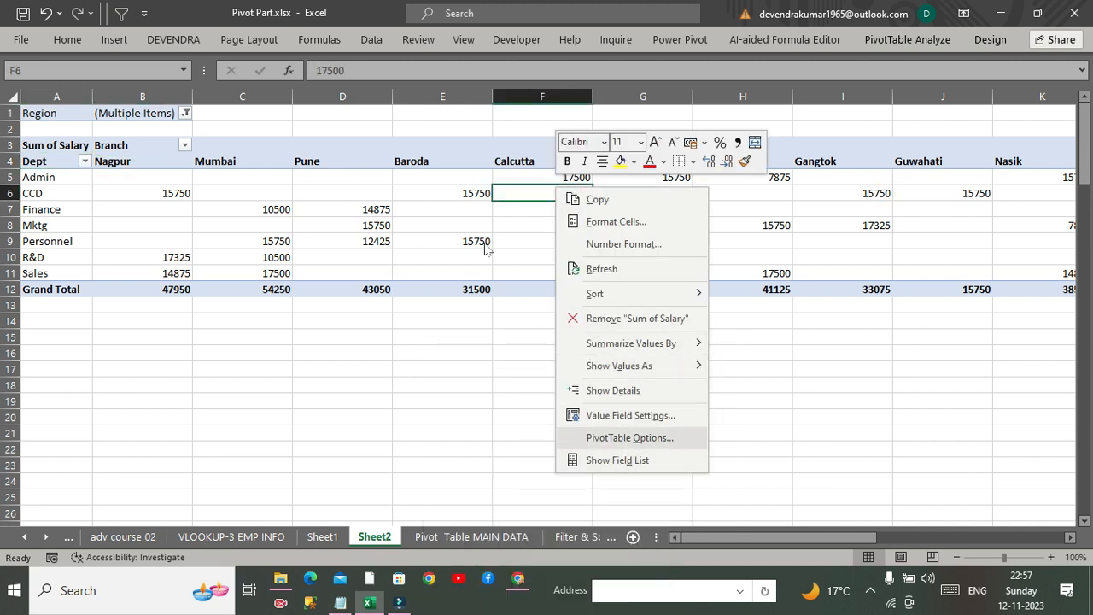
right_click(399, 174)
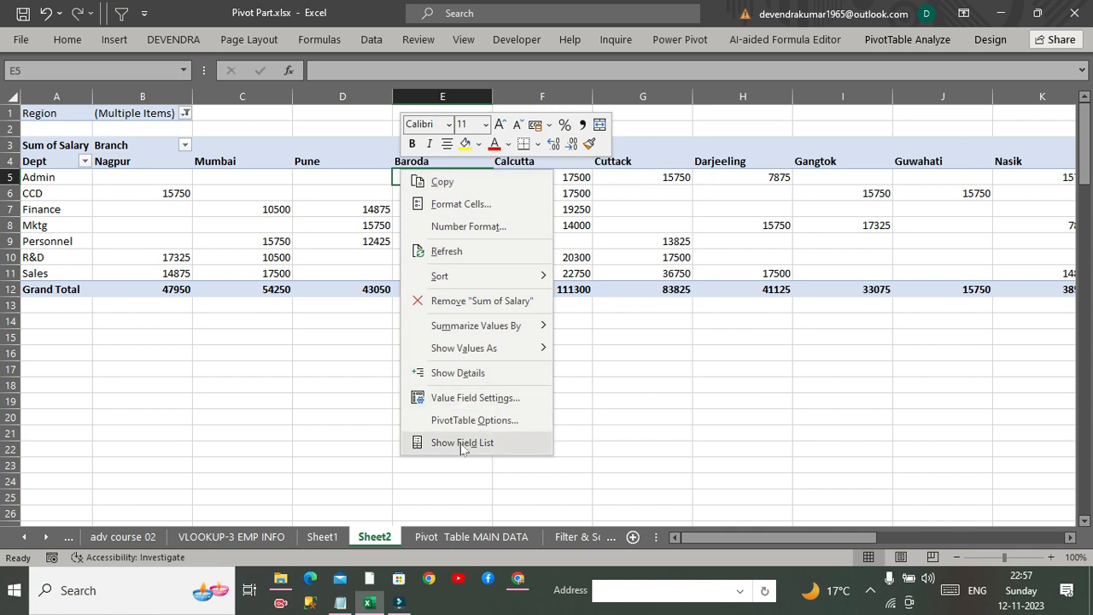
left_click(461, 444)
left_click_drag(567, 358, 700, 316)
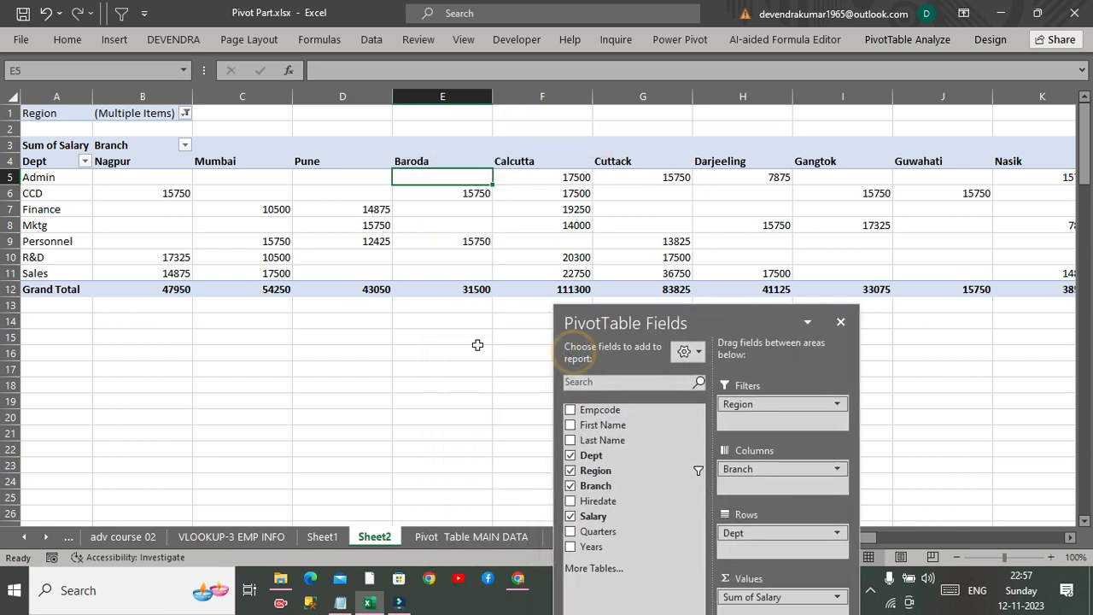
- Examine the department row labels against the branch column headings in the rearranged PivotTable
left_click(108, 160)
key("Left")
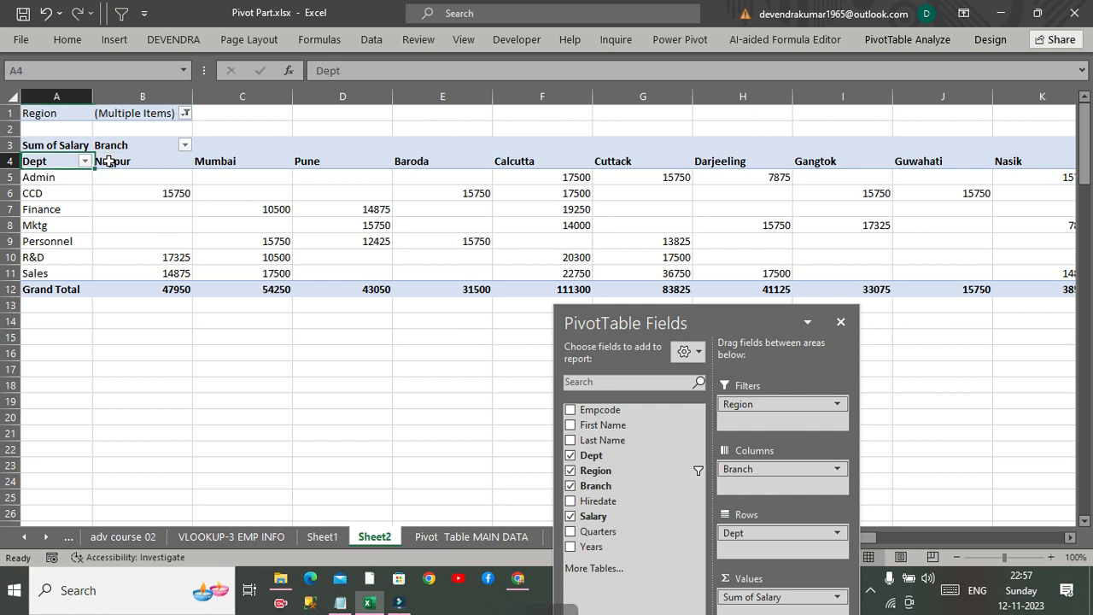
key("Down")
key("Up")
key("Right")
key("Left")
key("Right")
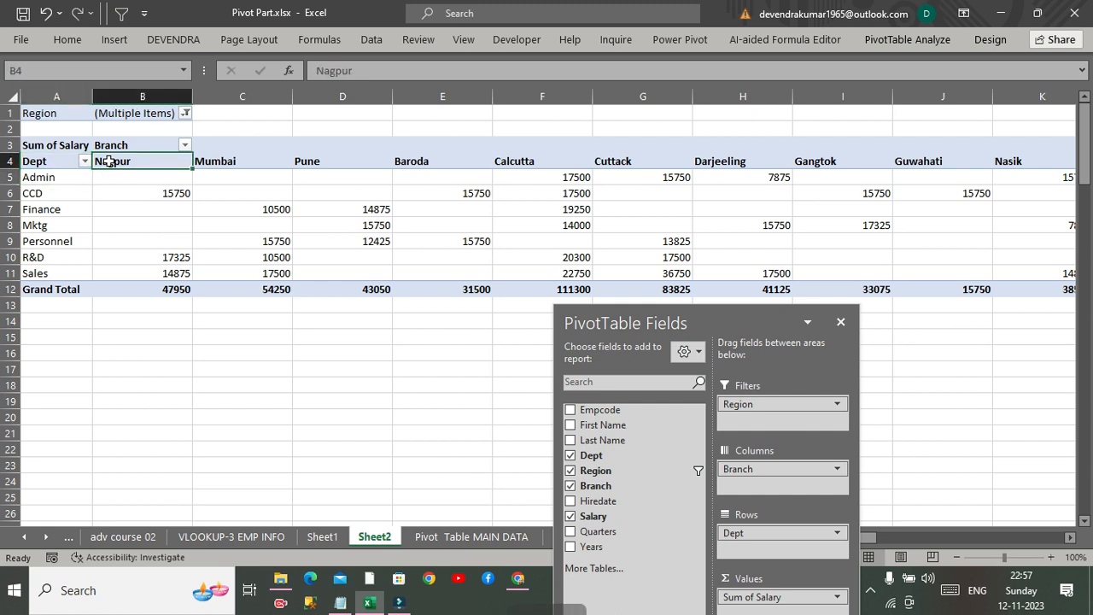
key("Left")
key("Down")
key("Down")
key("Down")
key("Up")
key("Up")
key("Up")
key("Down")
key("Up")
key("Down")
key("Down")
key("Up")
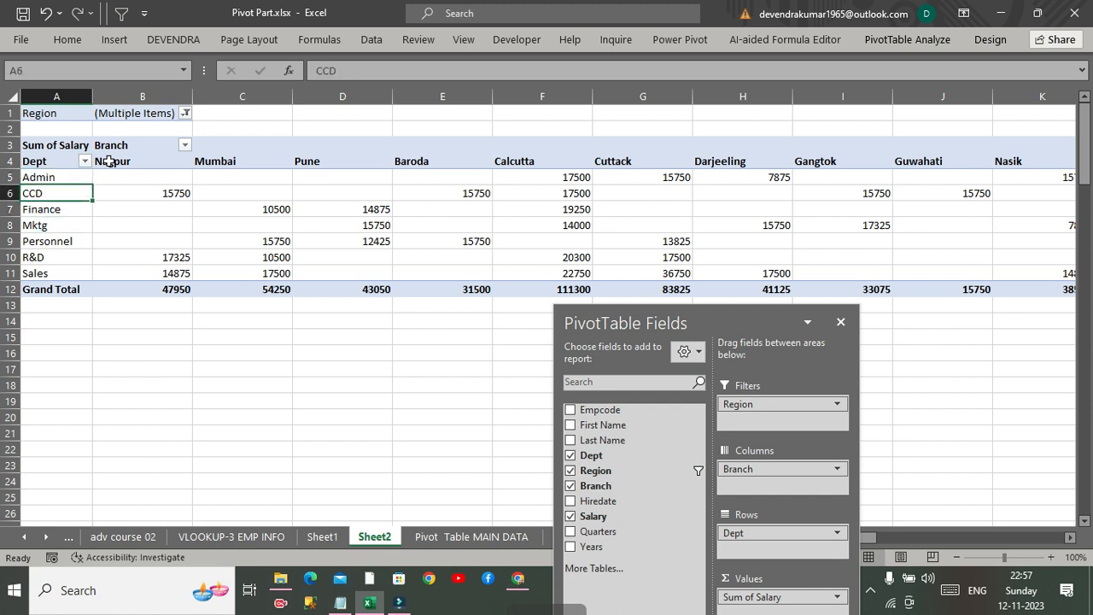
key("Up")
key("Up")
key("Right")
key("Right")
key("Right")
key("Right")
key("Right")
key("Right")
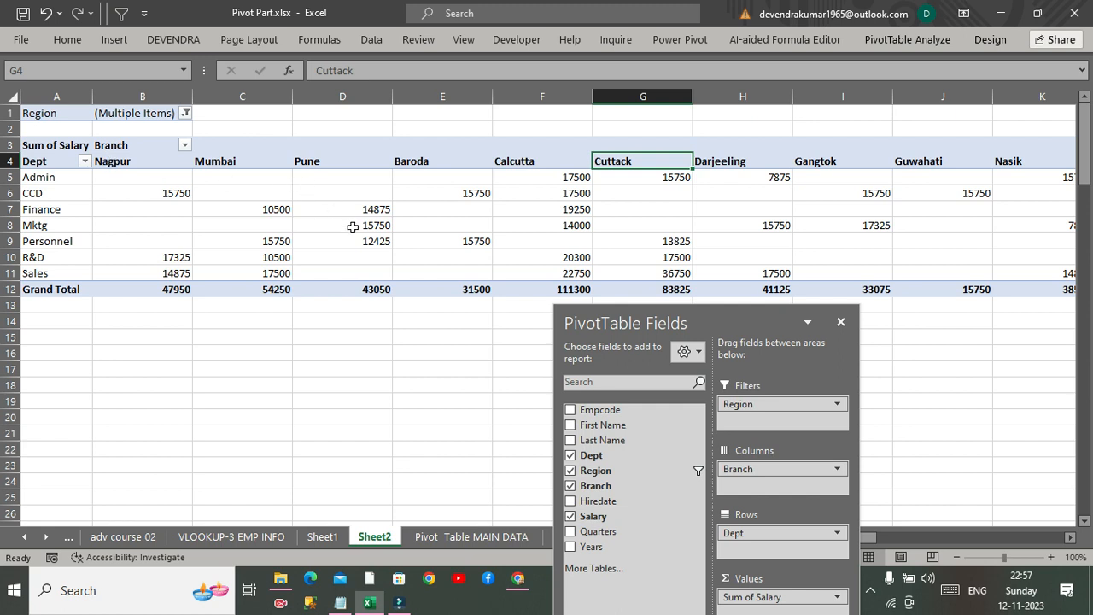
left_click(277, 243)
- Open the PivotTable options and review the Totals & Filters, Display, Printing, Data and Alt Text settings
left_click(77, 176)
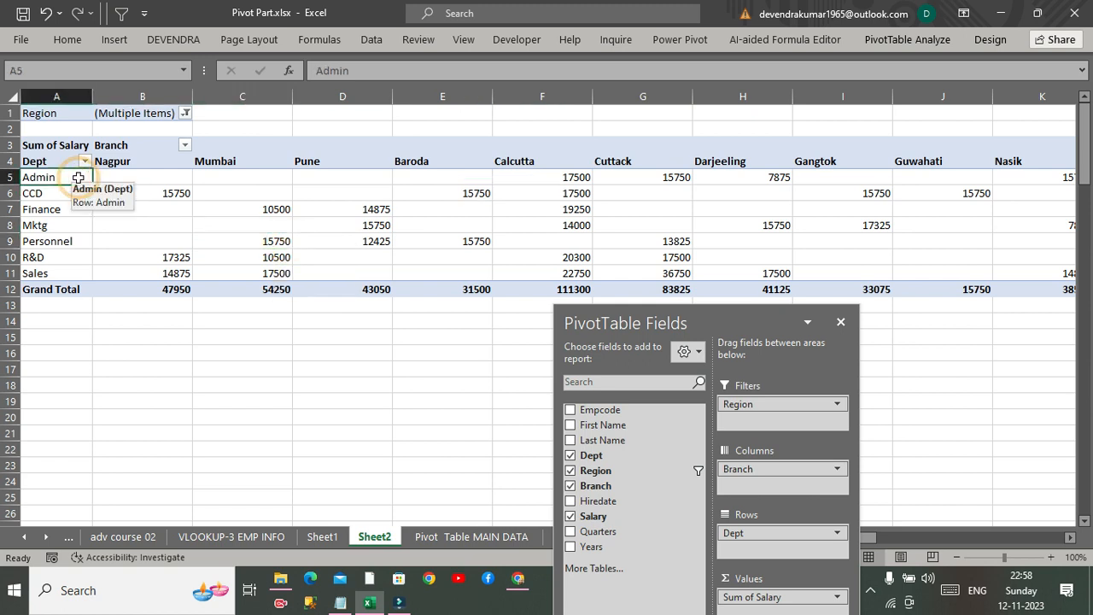
right_click(81, 180)
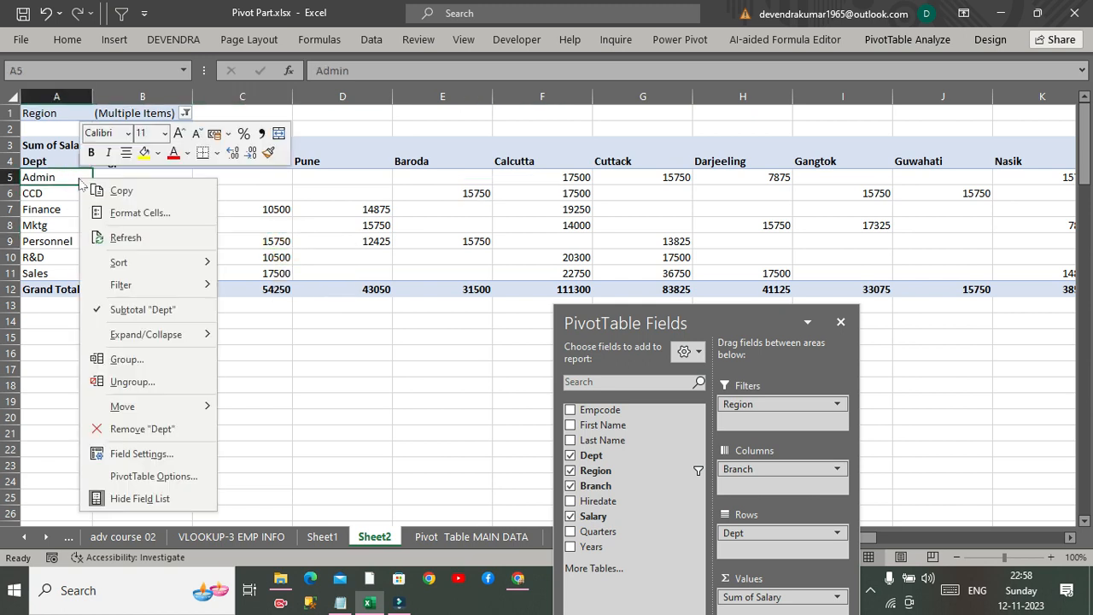
left_click(173, 475)
left_click_drag(158, 191, 517, 191)
left_click(483, 240)
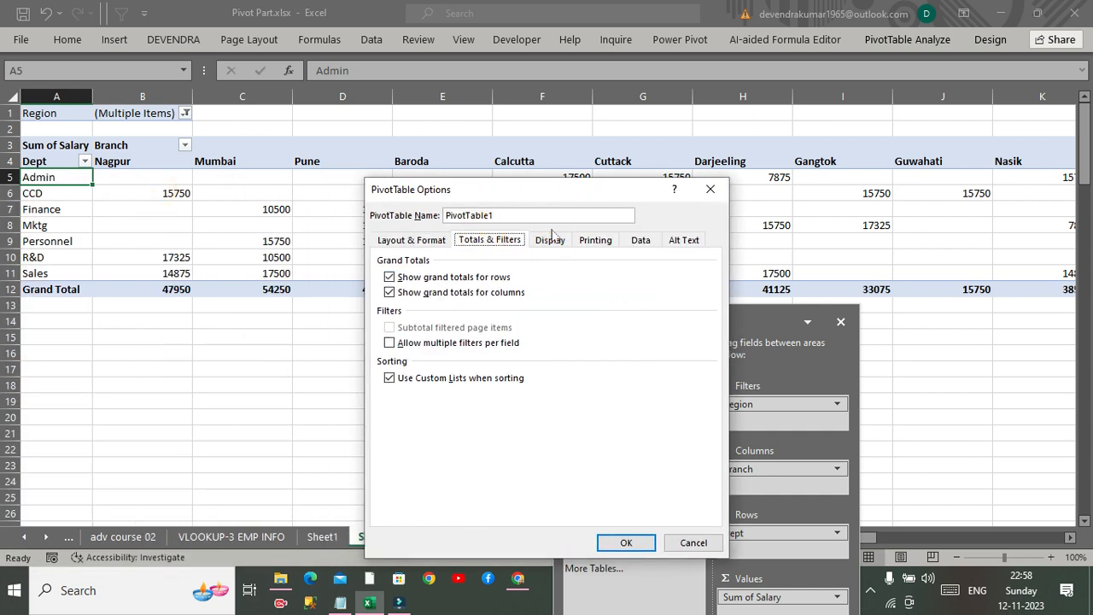
left_click(550, 240)
left_click(589, 240)
left_click(638, 241)
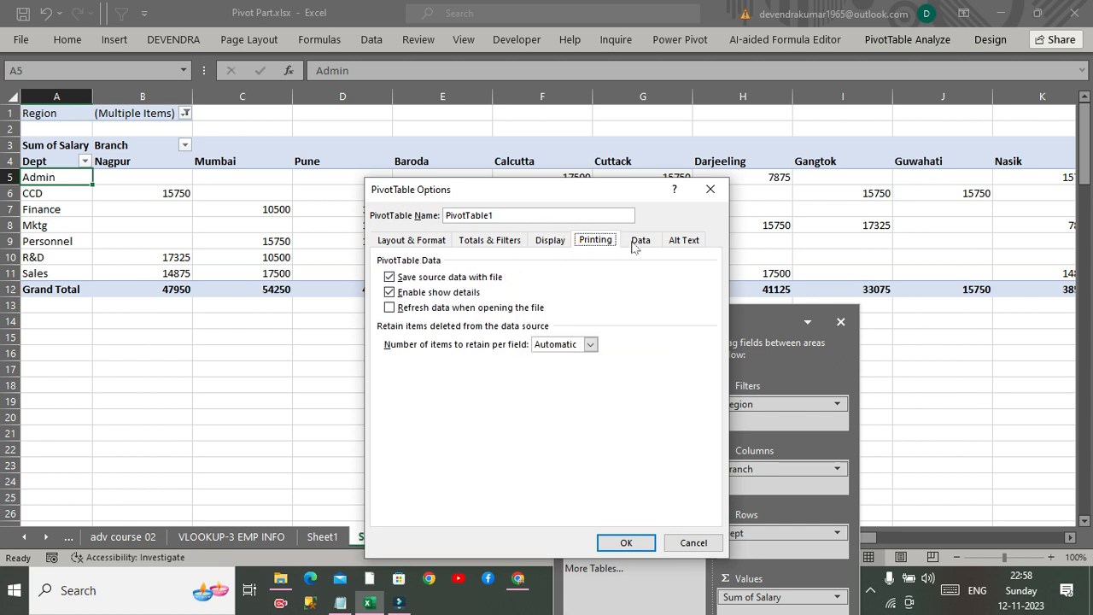
left_click(683, 239)
- Set the PivotTable's layout and format options to show 0 for empty cells
left_click(431, 241)
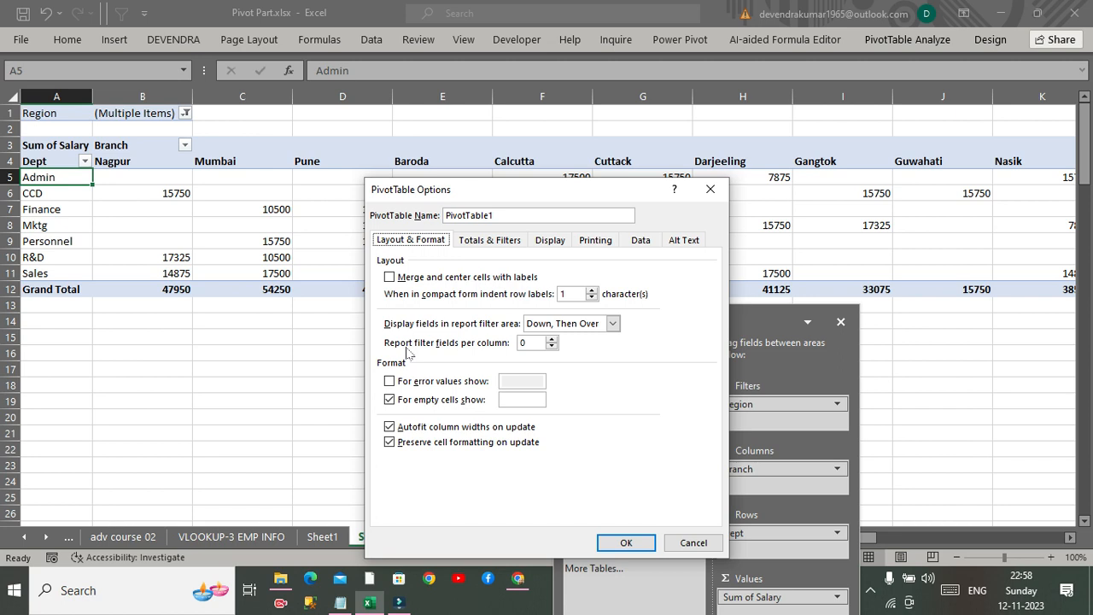
left_click(512, 399)
type("0")
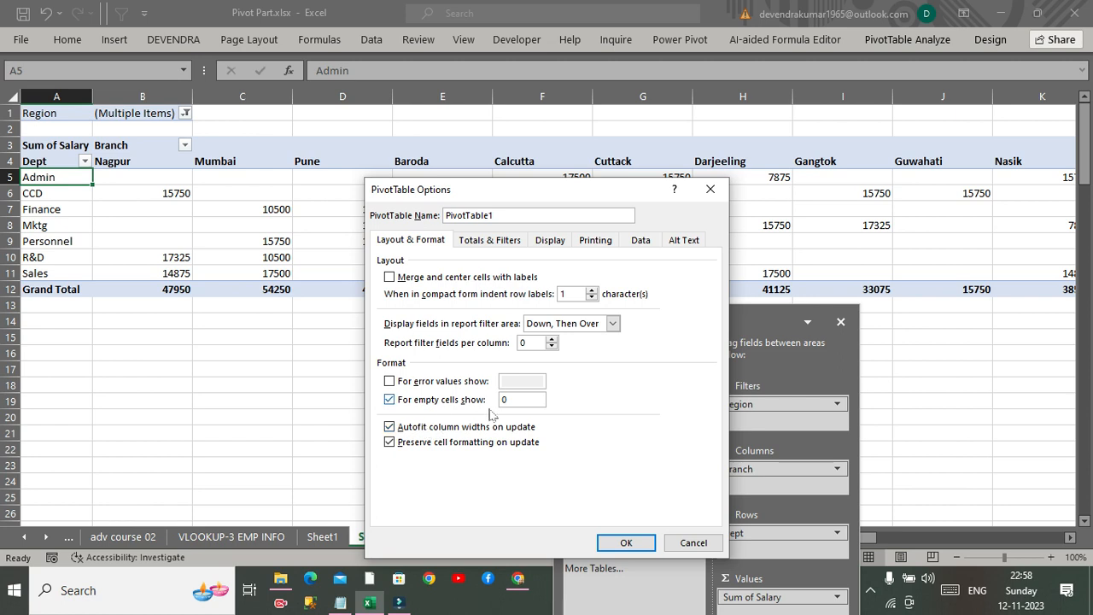
left_click(626, 543)
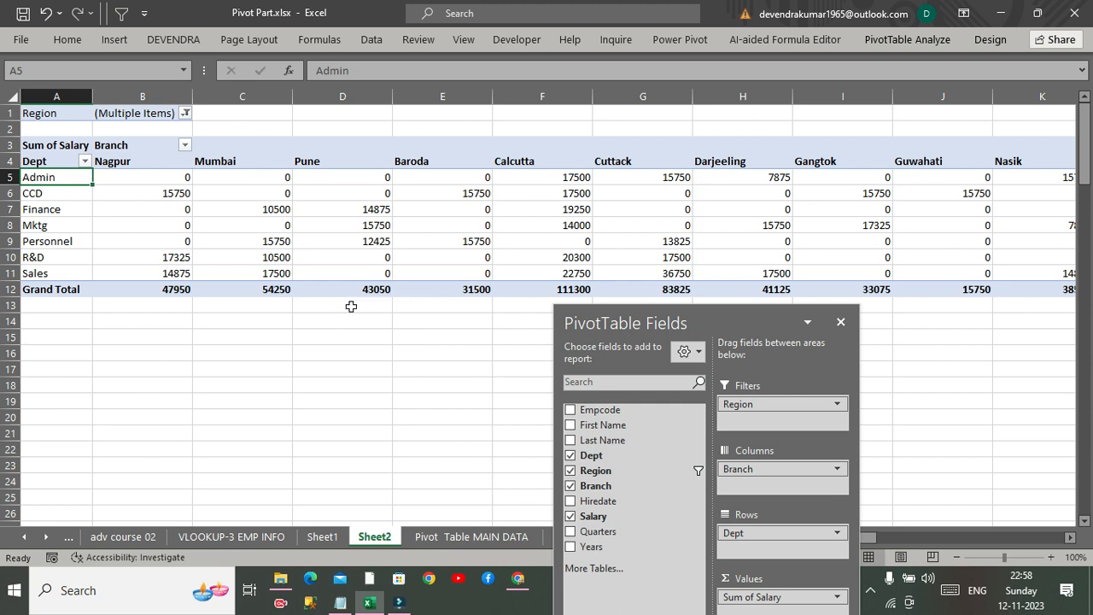
- Apply a medium blue PivotTable style with solid blue header rows to the whole salary PivotTable
left_click(264, 208)
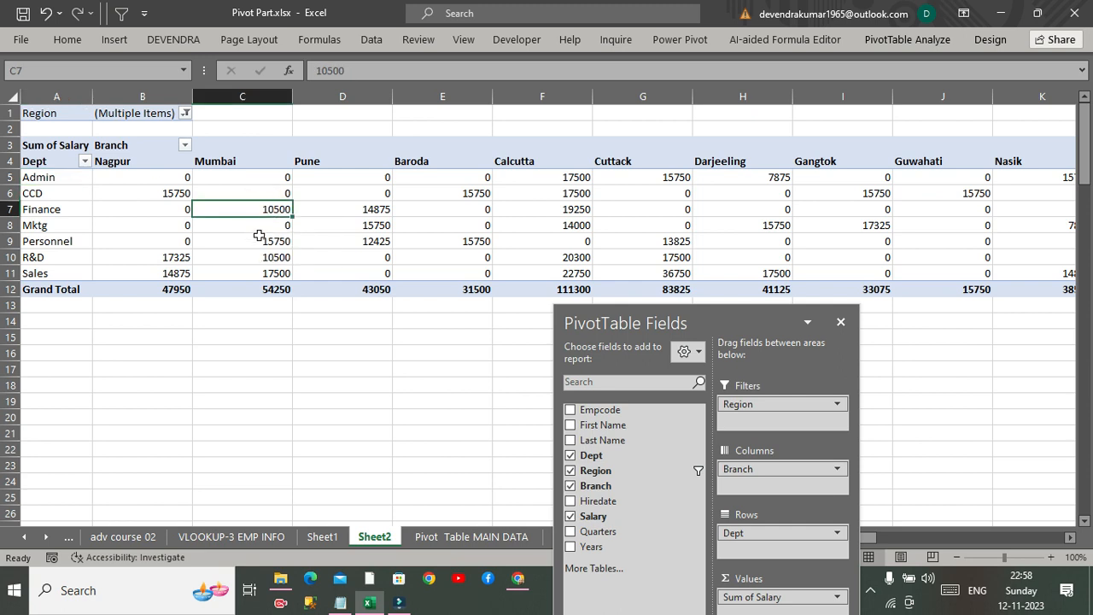
mouse_move(269, 223)
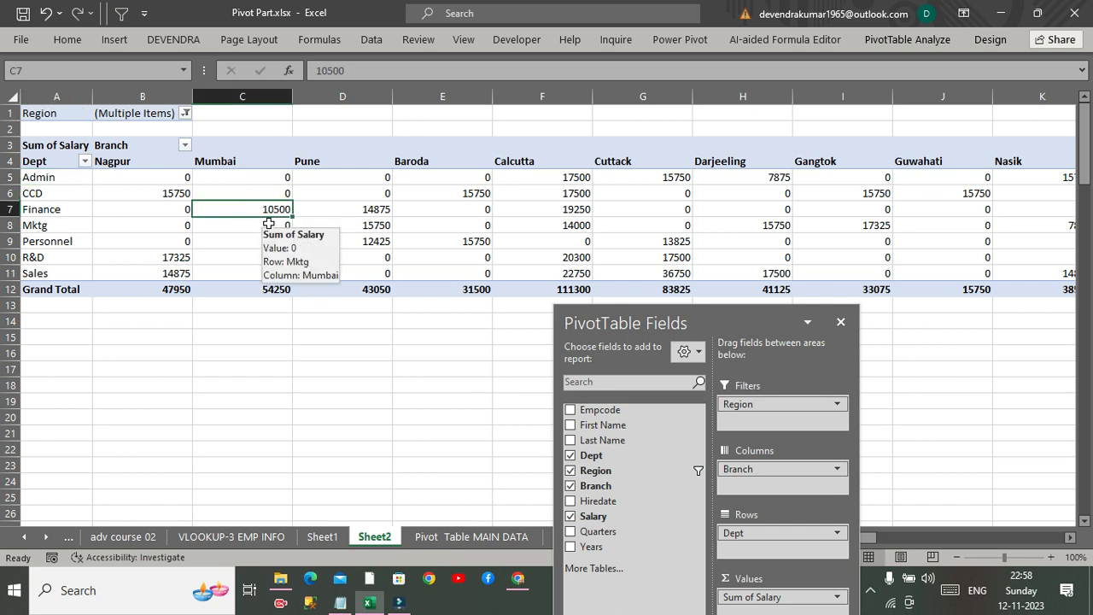
left_click(344, 141)
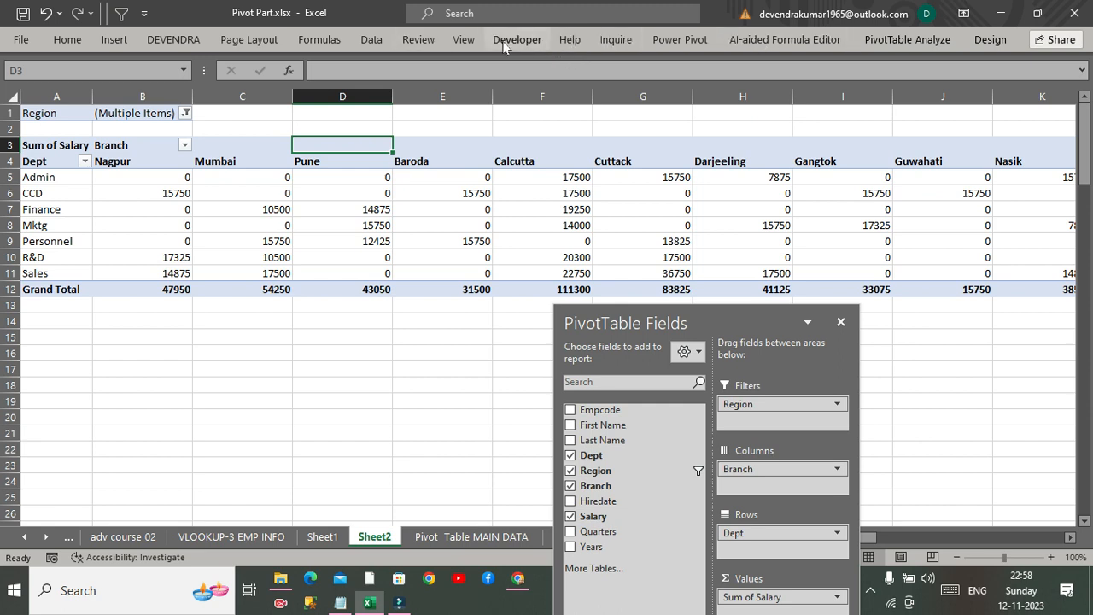
left_click(67, 39)
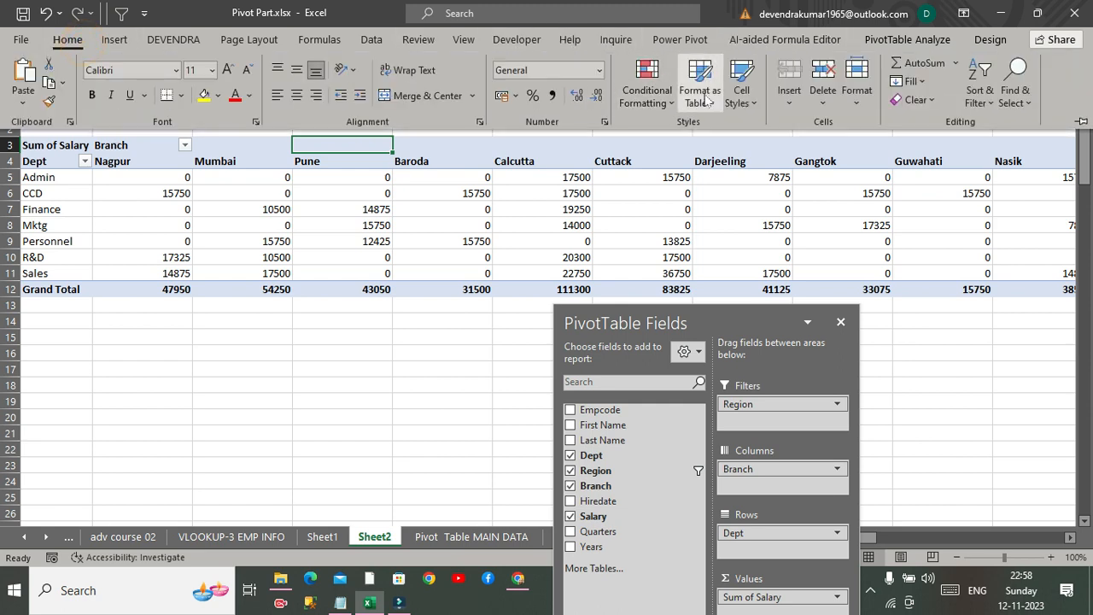
left_click(709, 104)
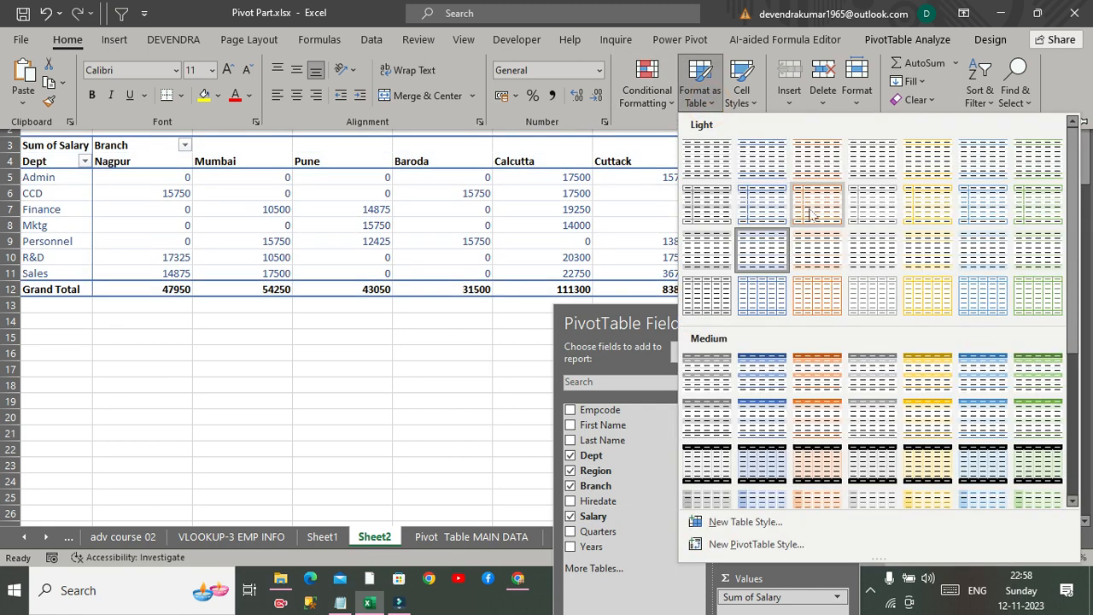
left_click(753, 404)
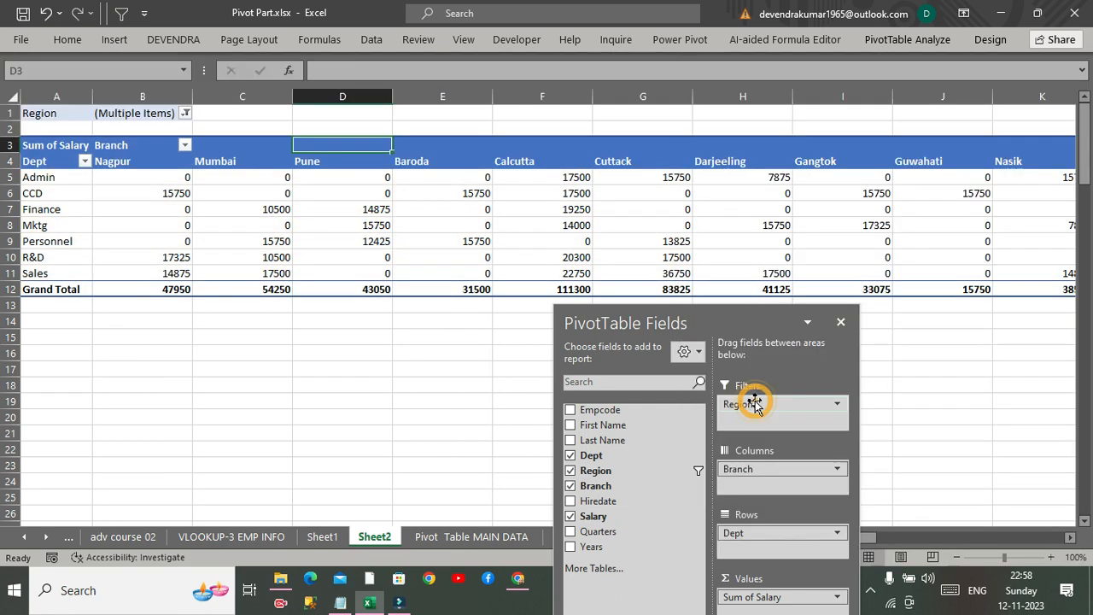
left_click(634, 149)
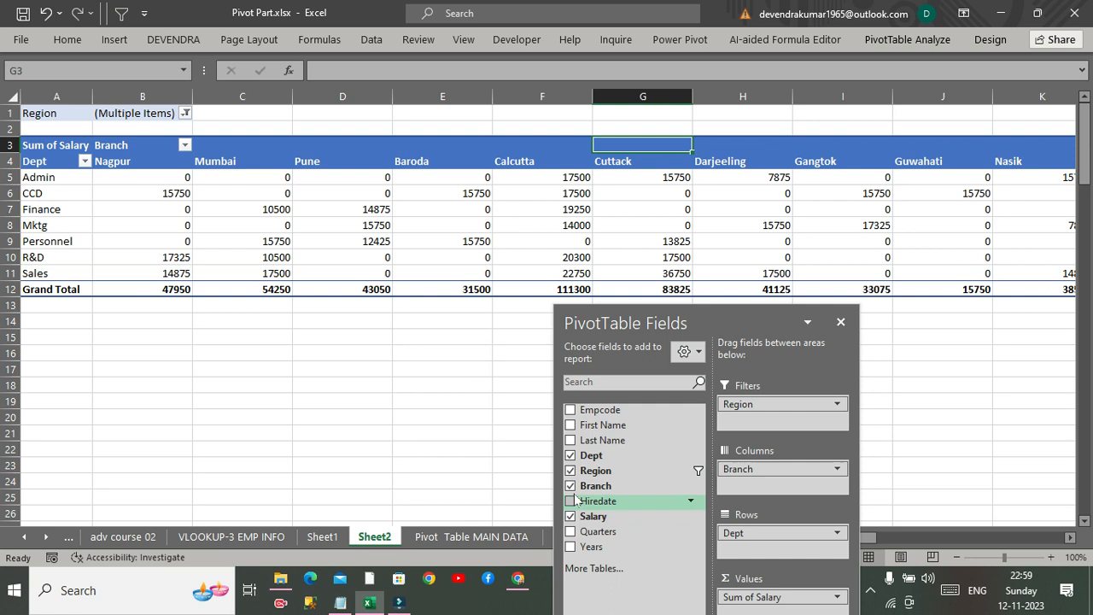
- Add the First Name and Last Name fields to the rows below Dept, moving the field list up to reach it fully
left_click(570, 424)
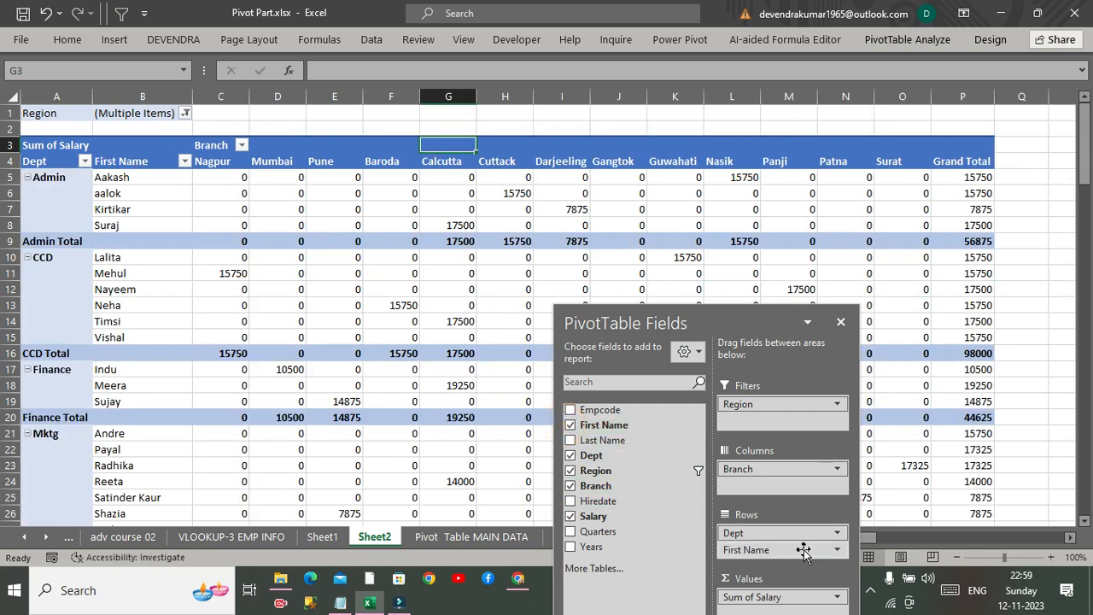
left_click_drag(695, 320, 705, 152)
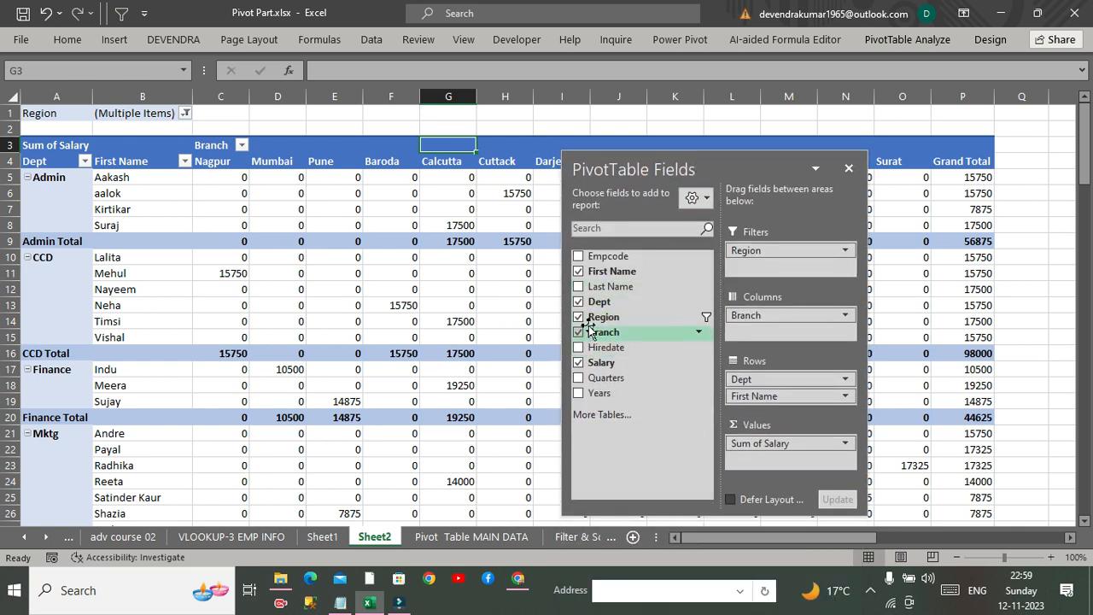
left_click(578, 287)
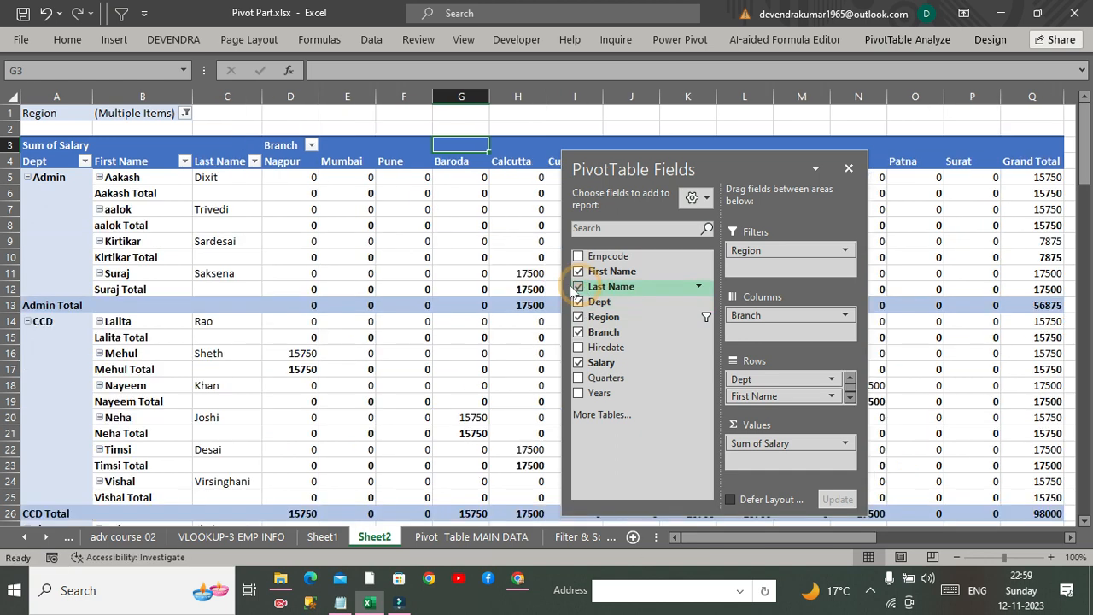
- Show the PivotTable report layout in Tabular Form and turn off the subtotals for First Name
left_click(130, 227)
left_click(145, 192)
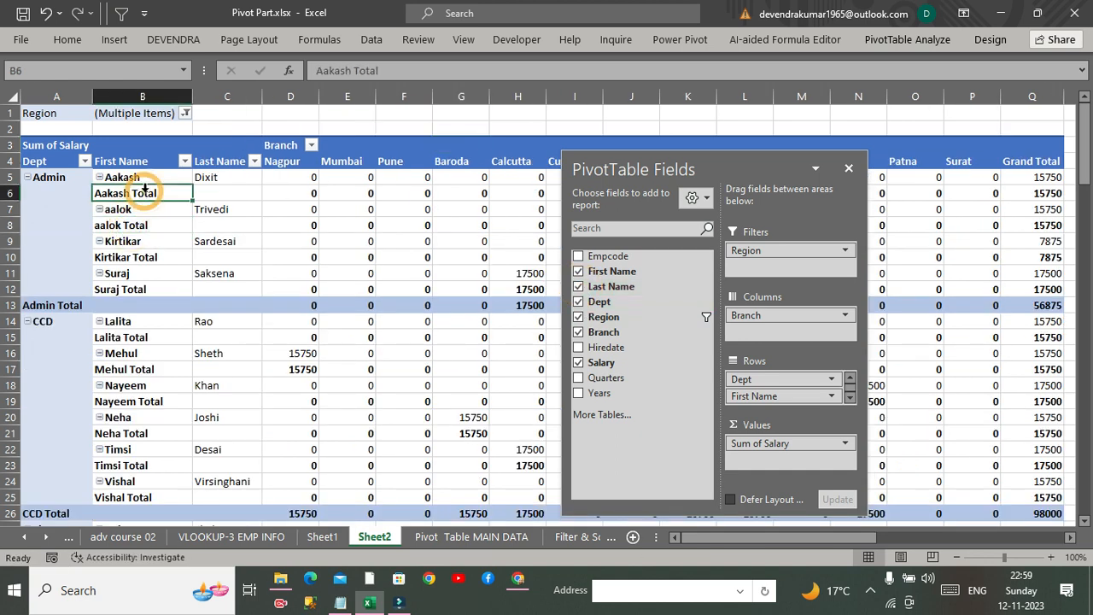
left_click(989, 39)
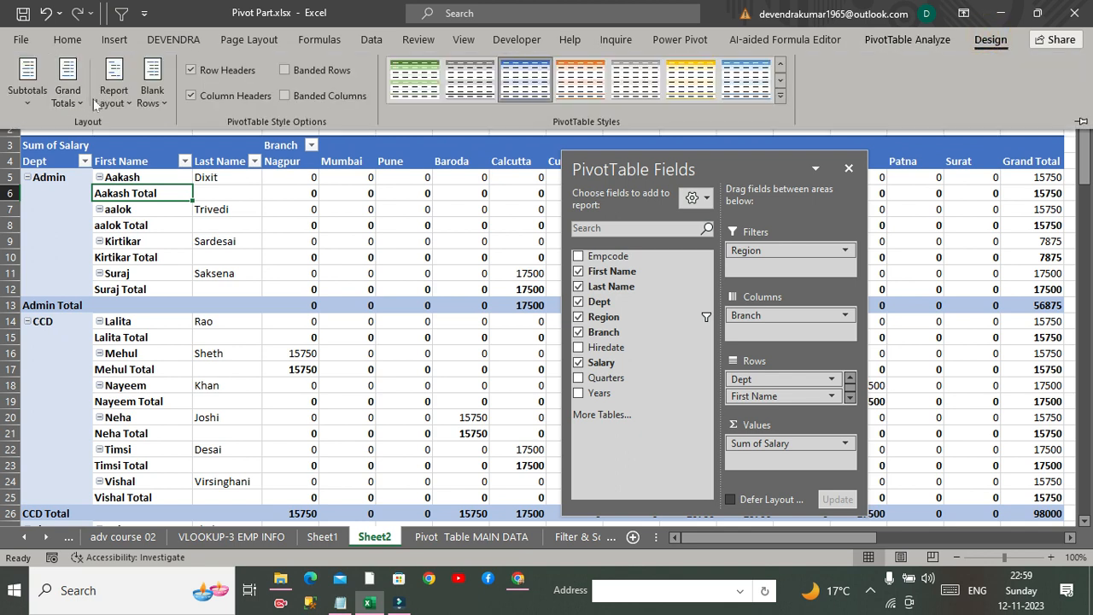
left_click(87, 103)
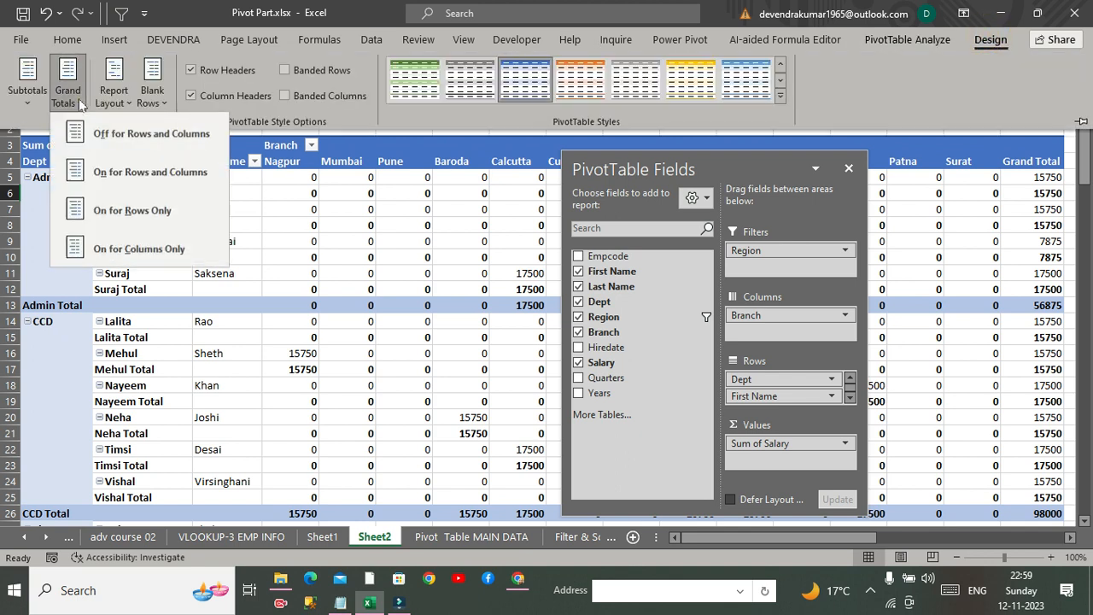
left_click(28, 106)
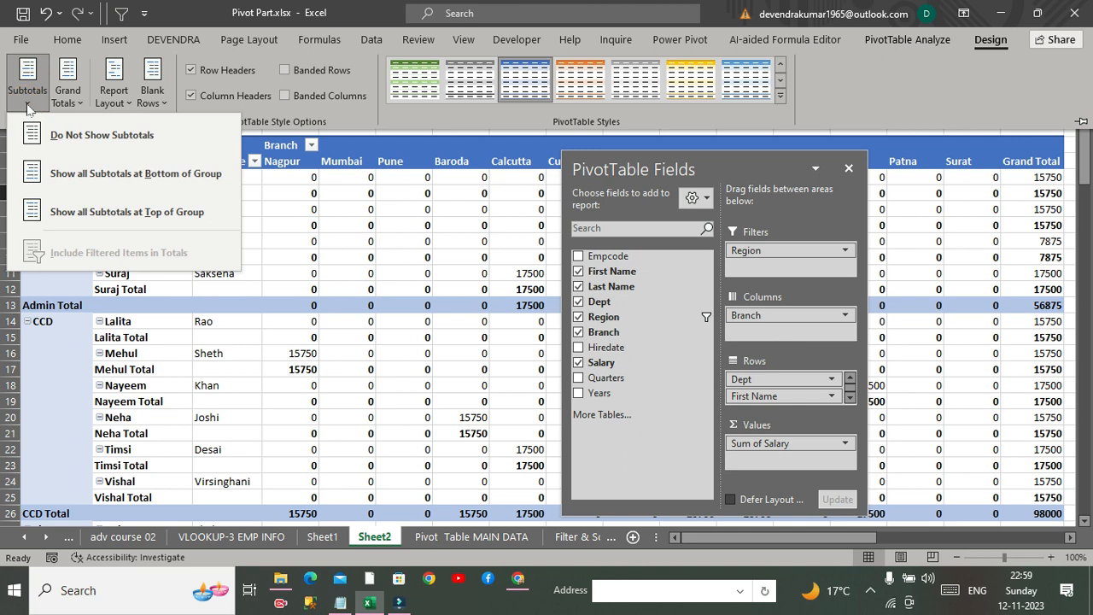
left_click(27, 103)
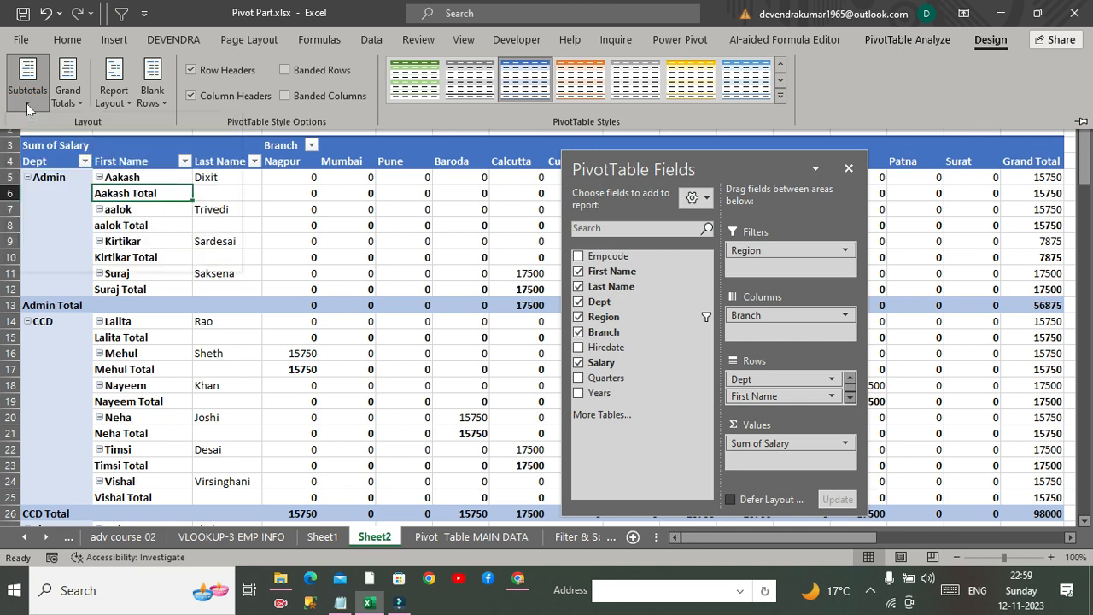
left_click(124, 103)
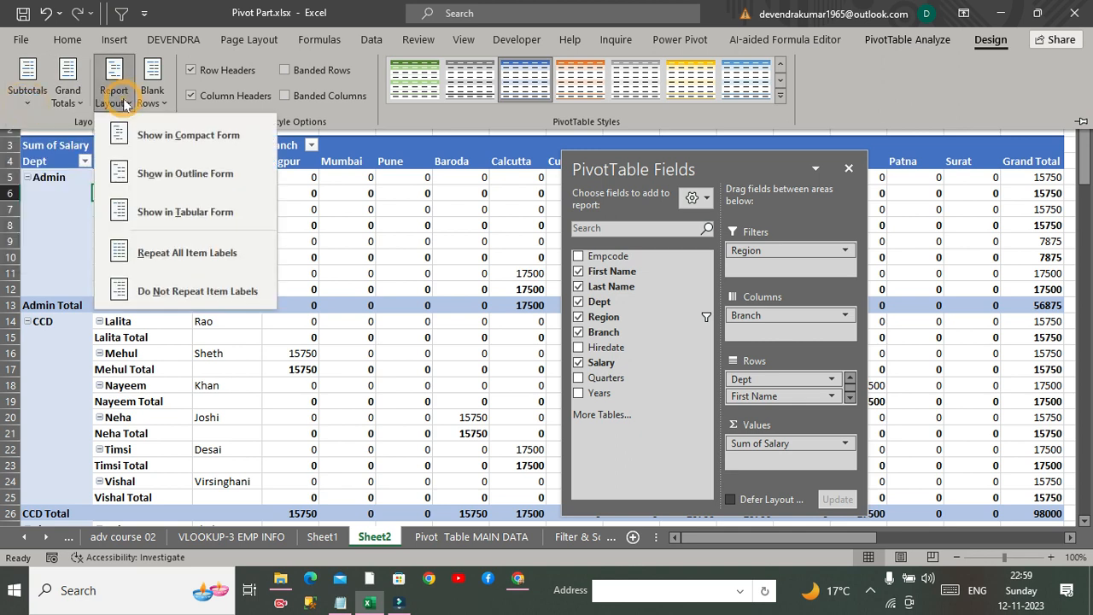
left_click(218, 213)
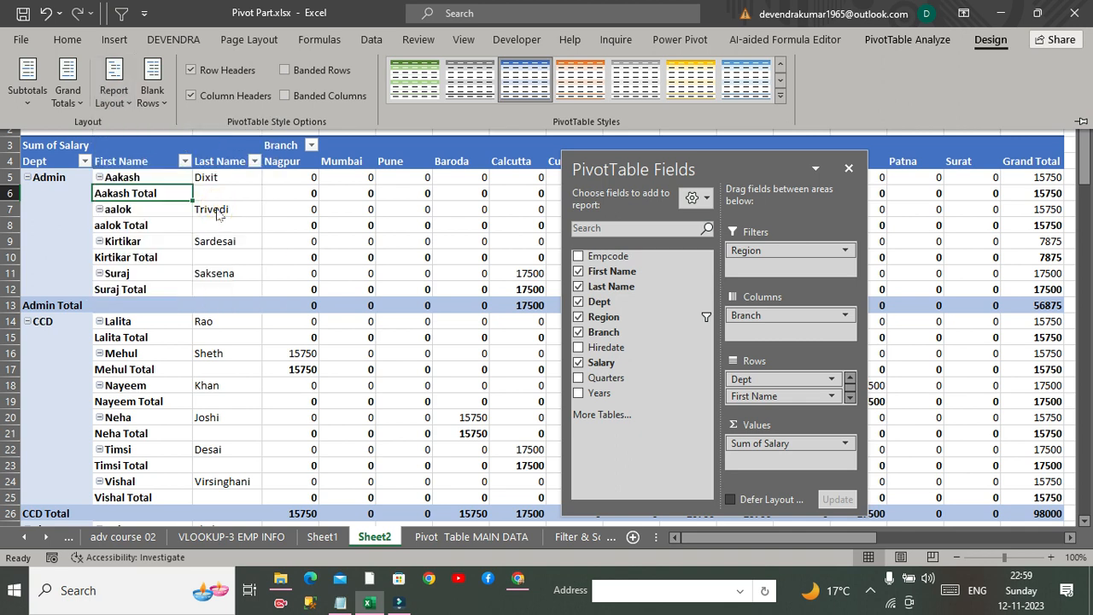
right_click(160, 196)
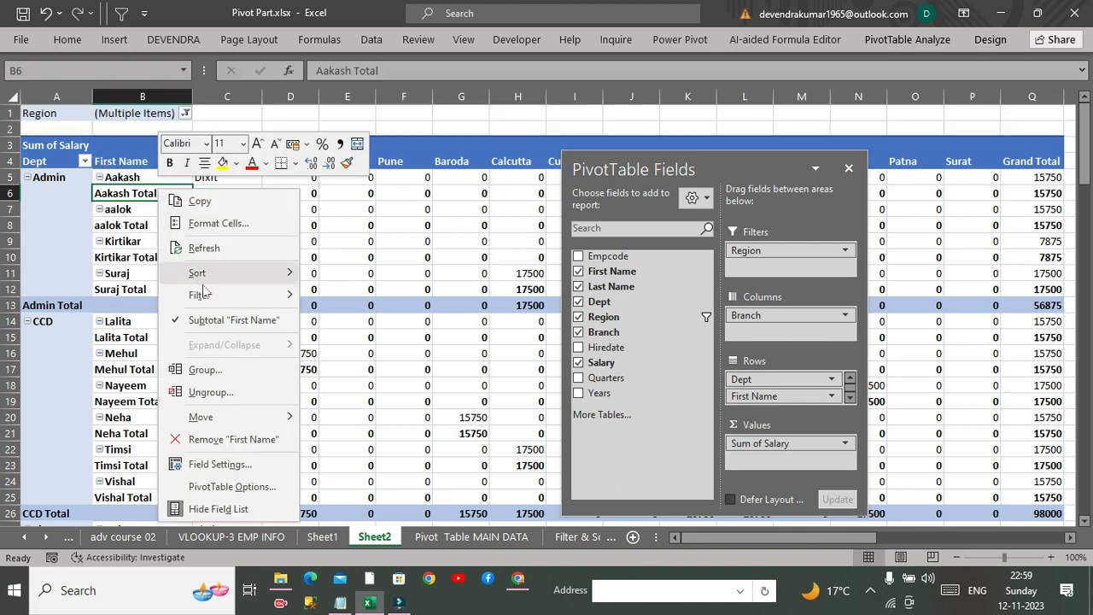
left_click(254, 323)
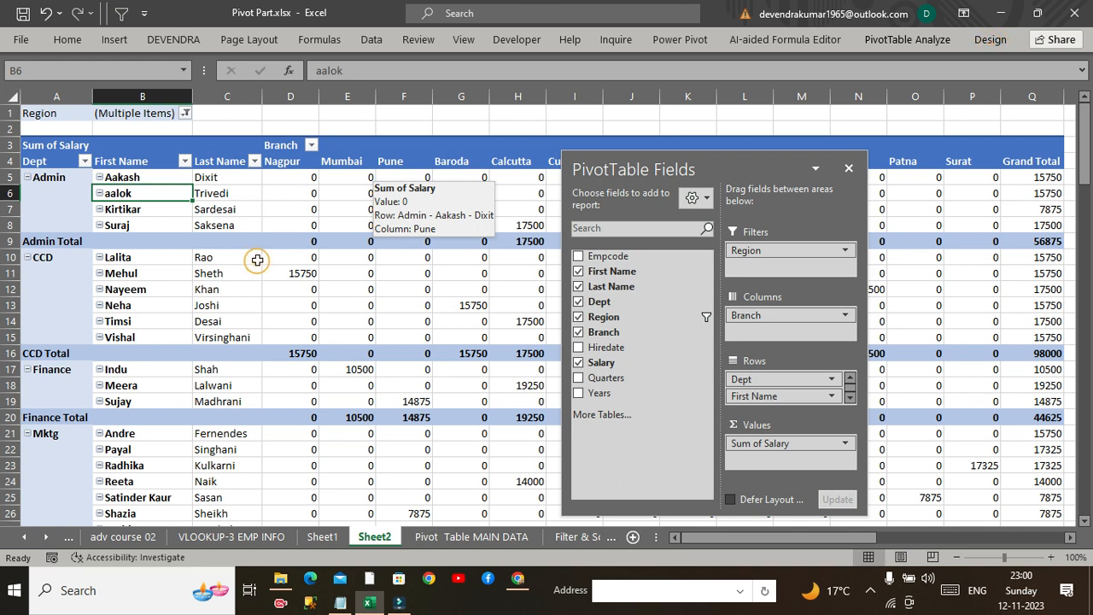
- Review the report layout and grand totals choices, and set the PivotTable to show no subtotals
left_click(991, 39)
left_click(226, 257)
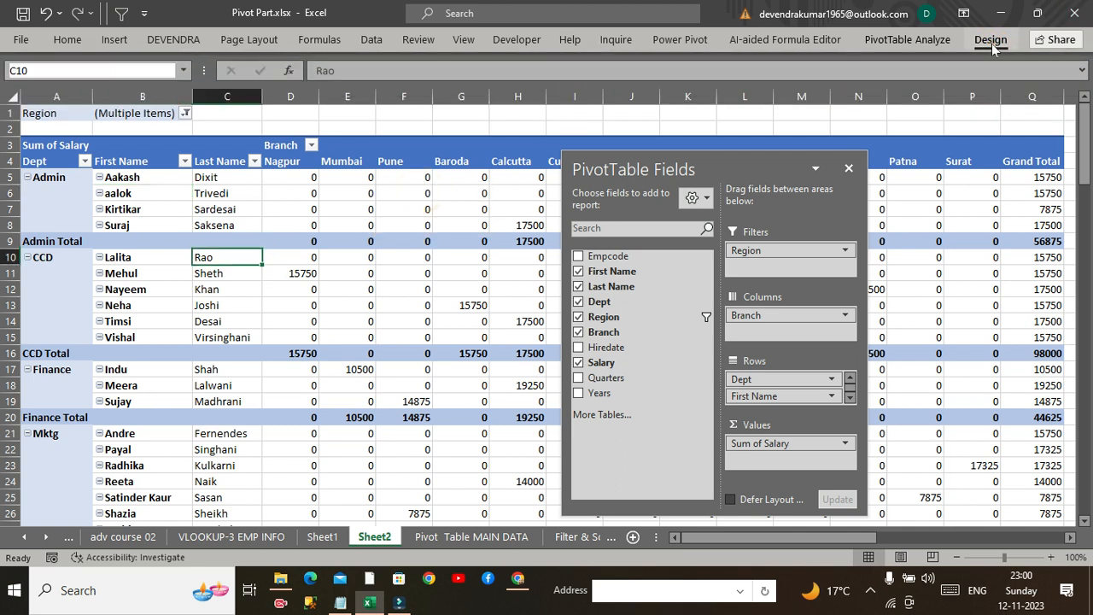
left_click(991, 39)
left_click(152, 89)
left_click(114, 92)
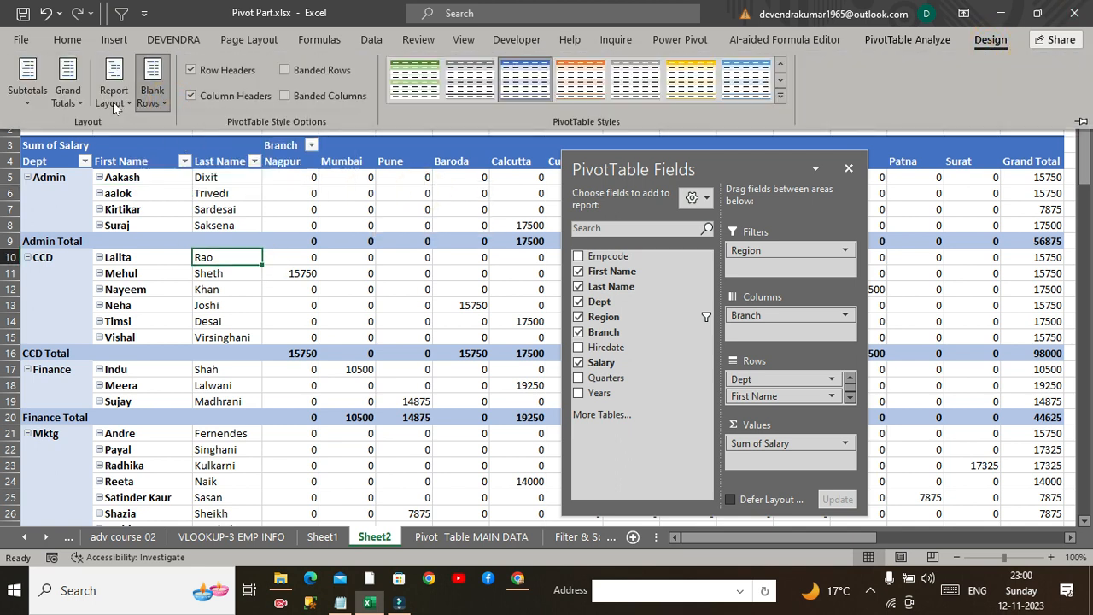
left_click(114, 96)
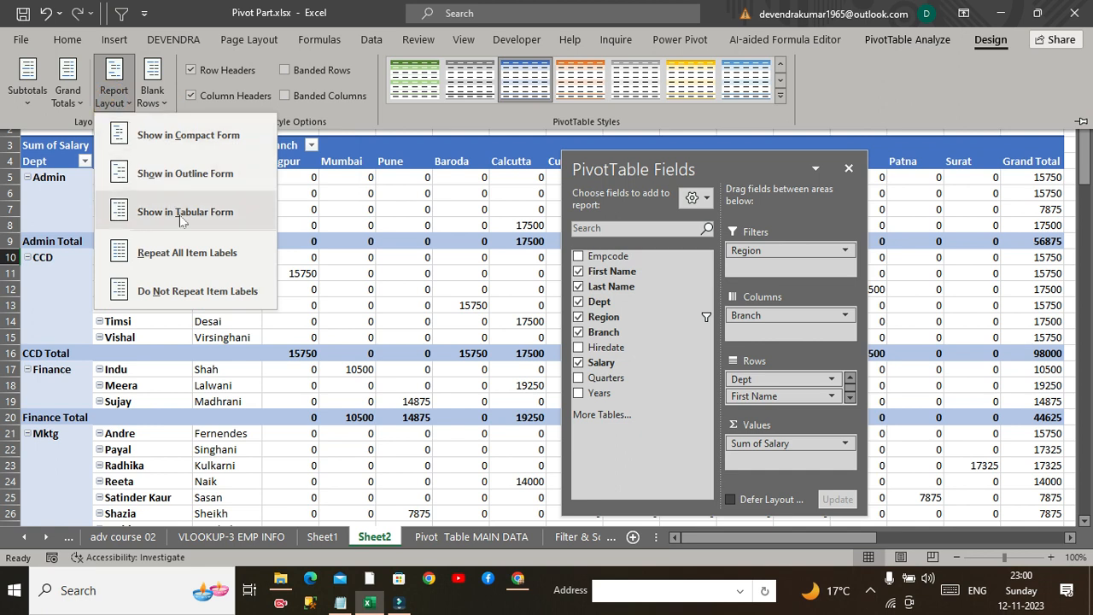
left_click(68, 92)
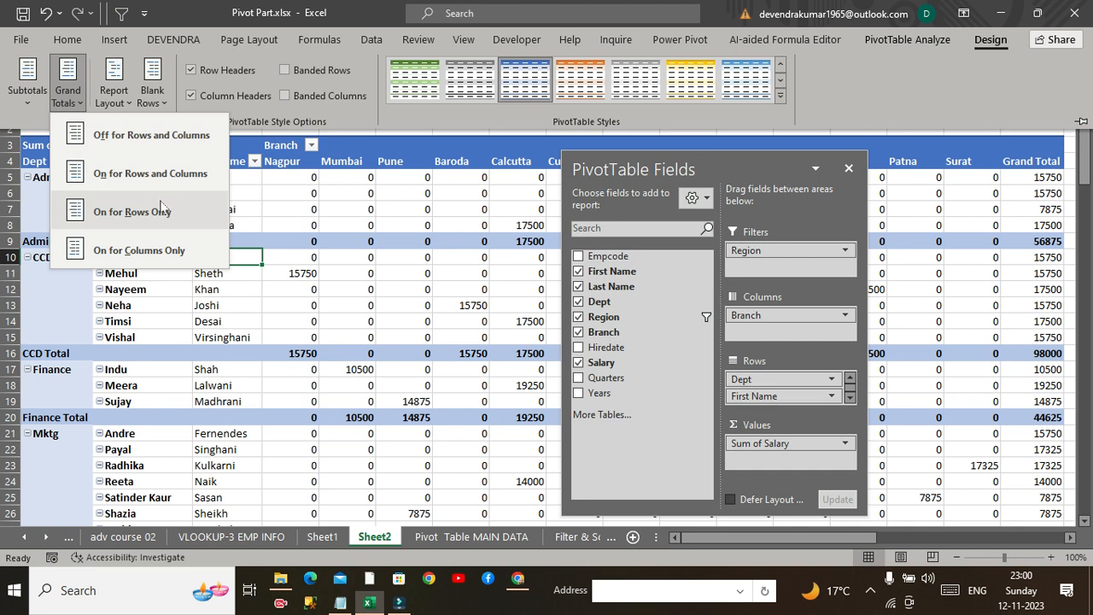
left_click(34, 94)
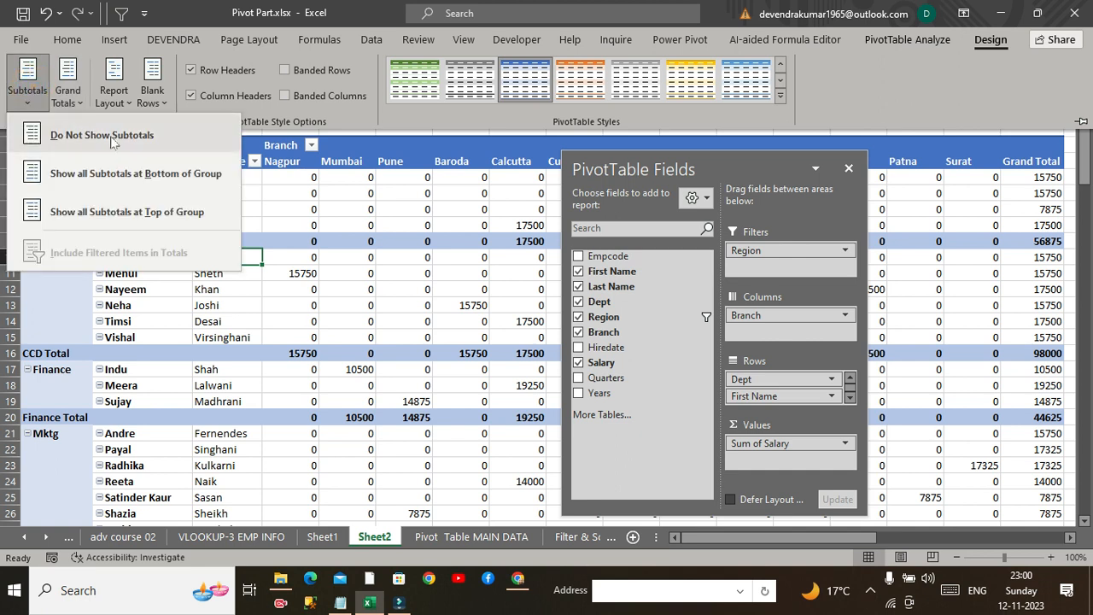
left_click(111, 137)
- Show all subtotals at the bottom of each group and turn off only the First Name subtotals
left_click(29, 89)
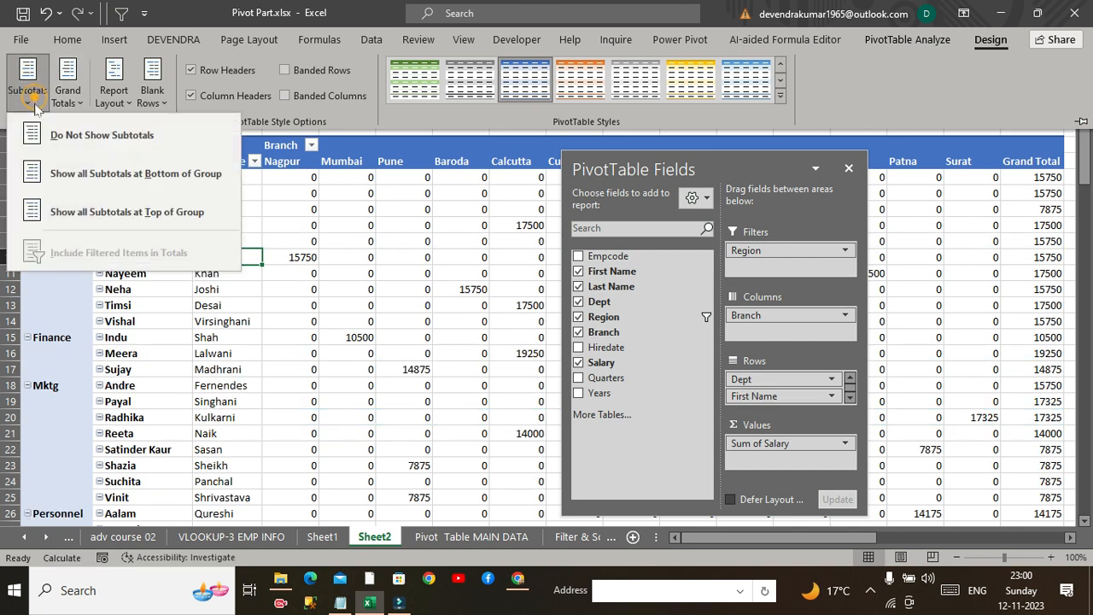
left_click(101, 180)
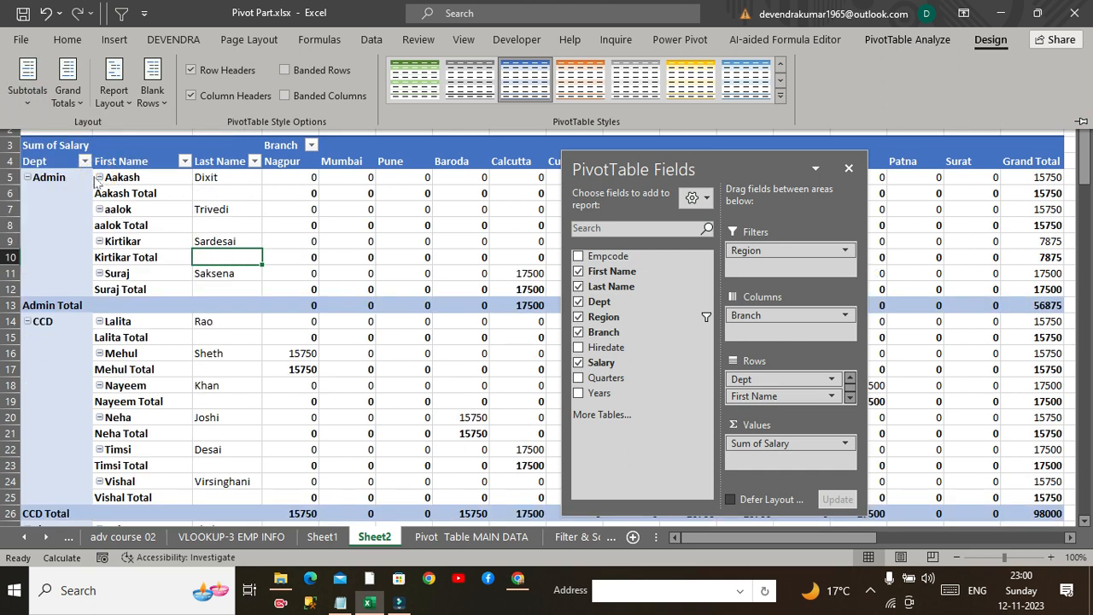
right_click(168, 221)
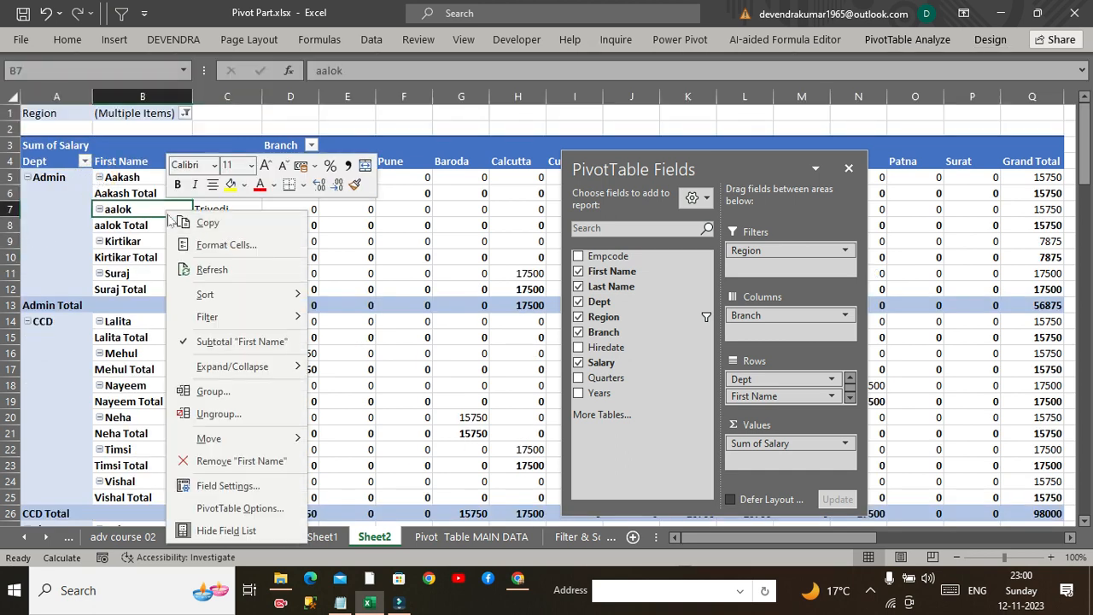
left_click(259, 338)
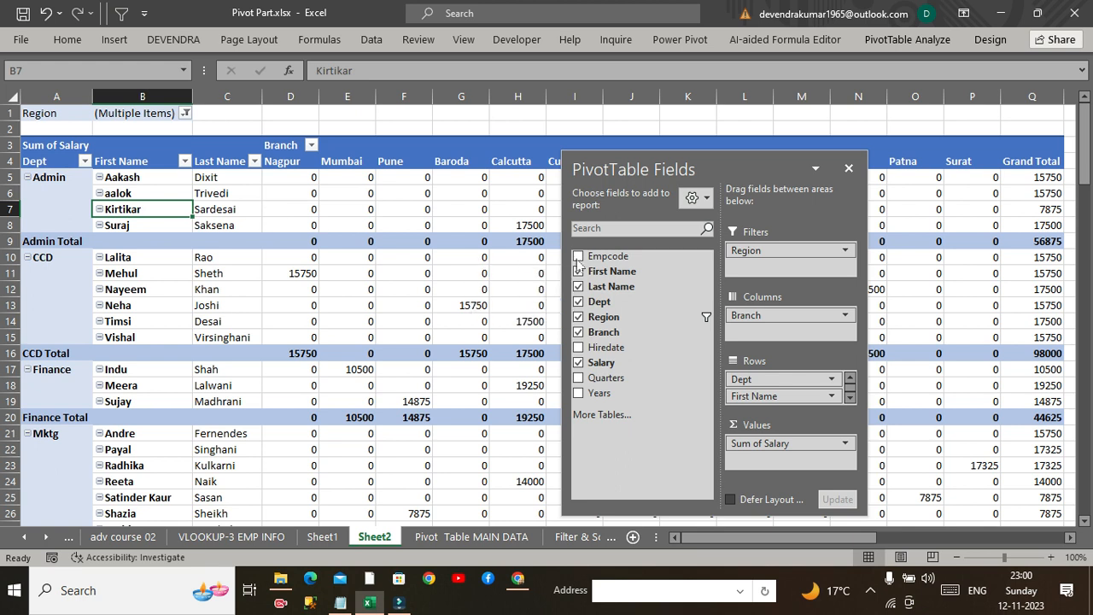
- Remove the First Name, Last Name and Branch fields from the PivotTable, moving the field list clear of the data
left_click_drag(768, 162, 825, 91)
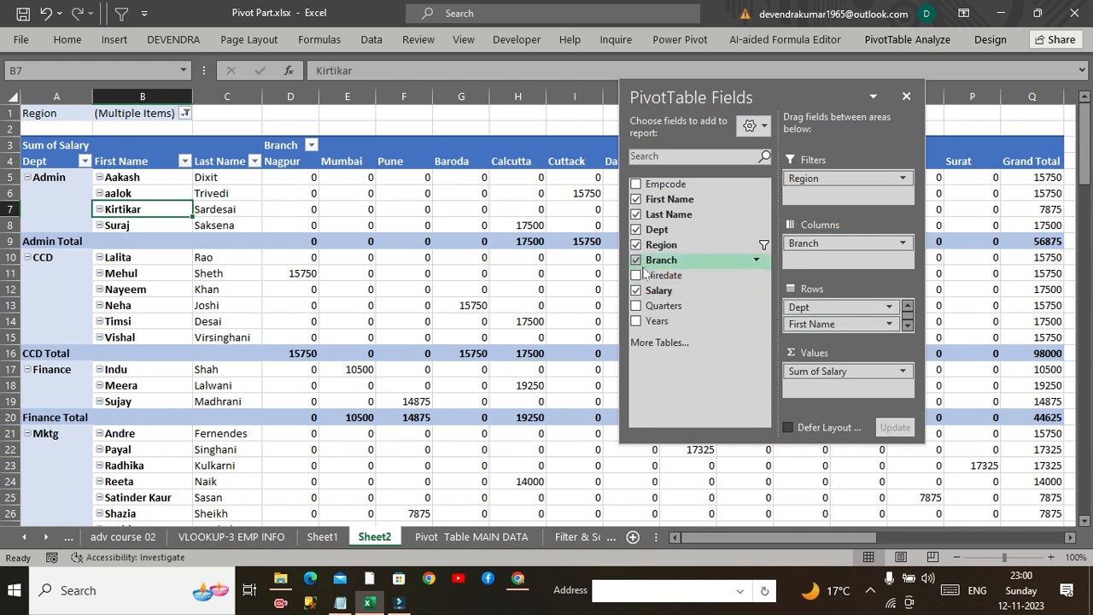
left_click(635, 199)
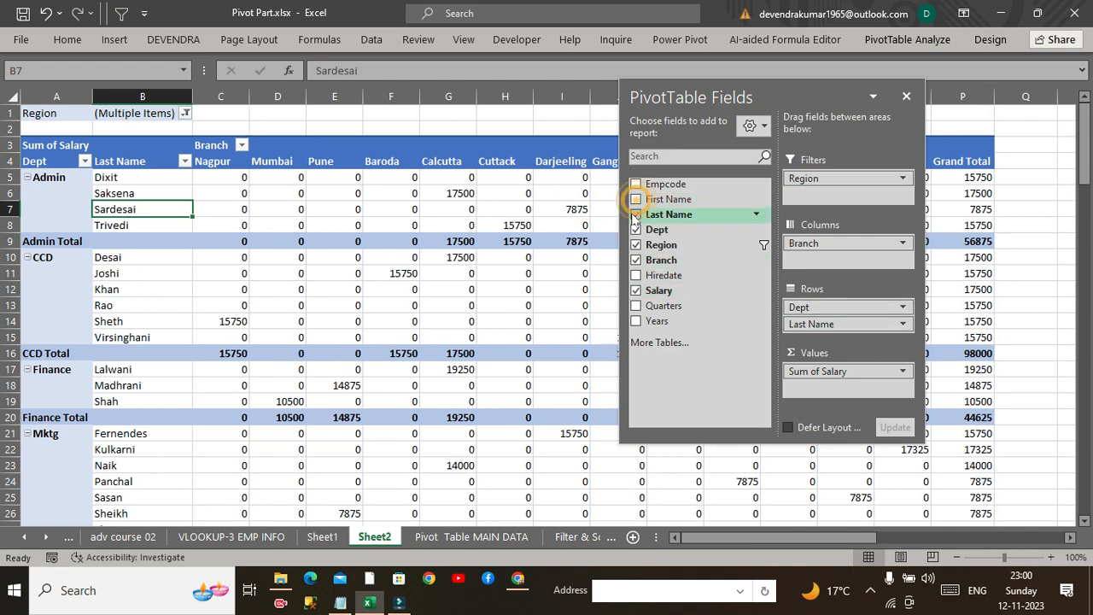
left_click(636, 214)
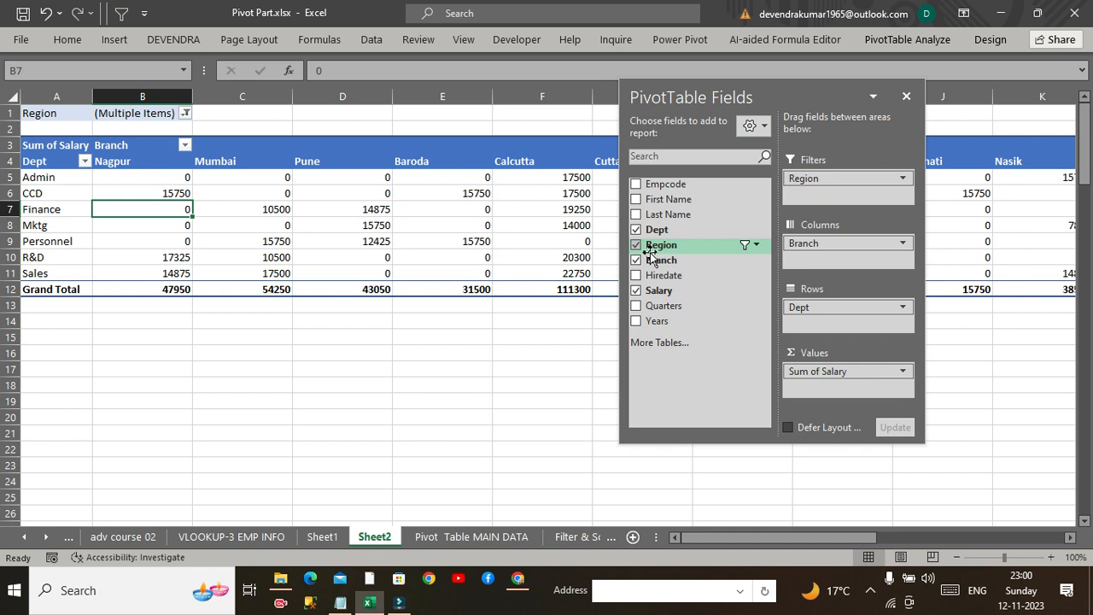
left_click(843, 245)
left_click(816, 238)
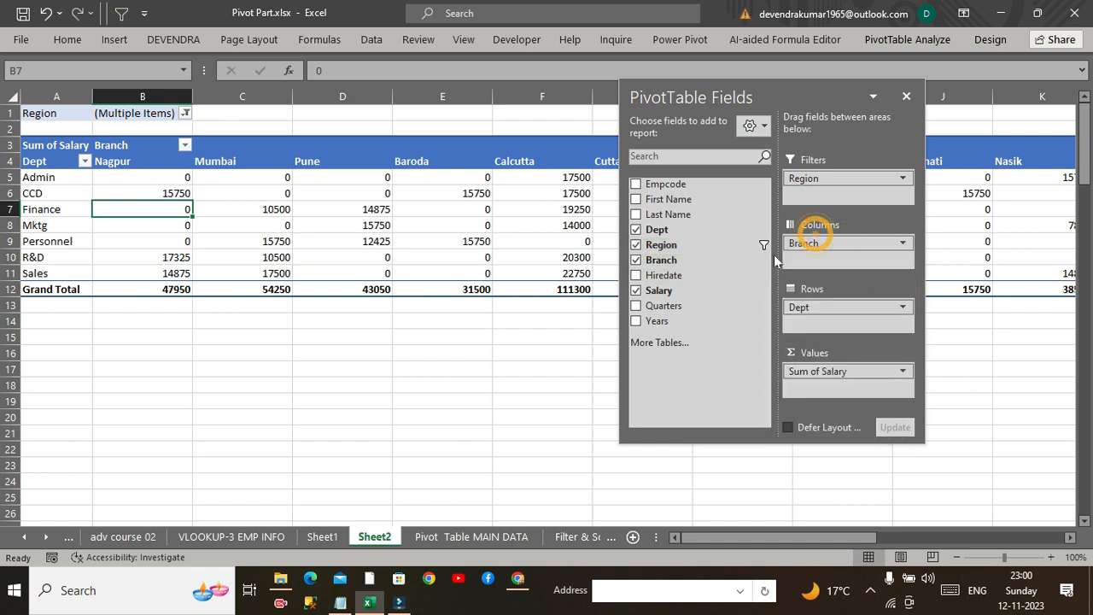
left_click(635, 259)
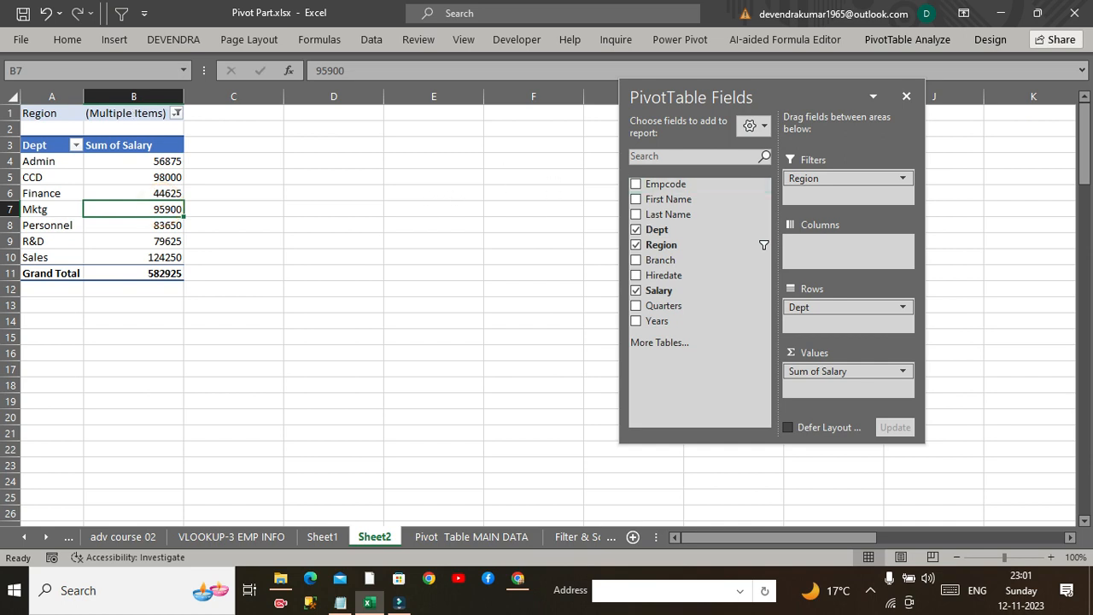
- Hide the gridlines on Sheet2
left_click(472, 43)
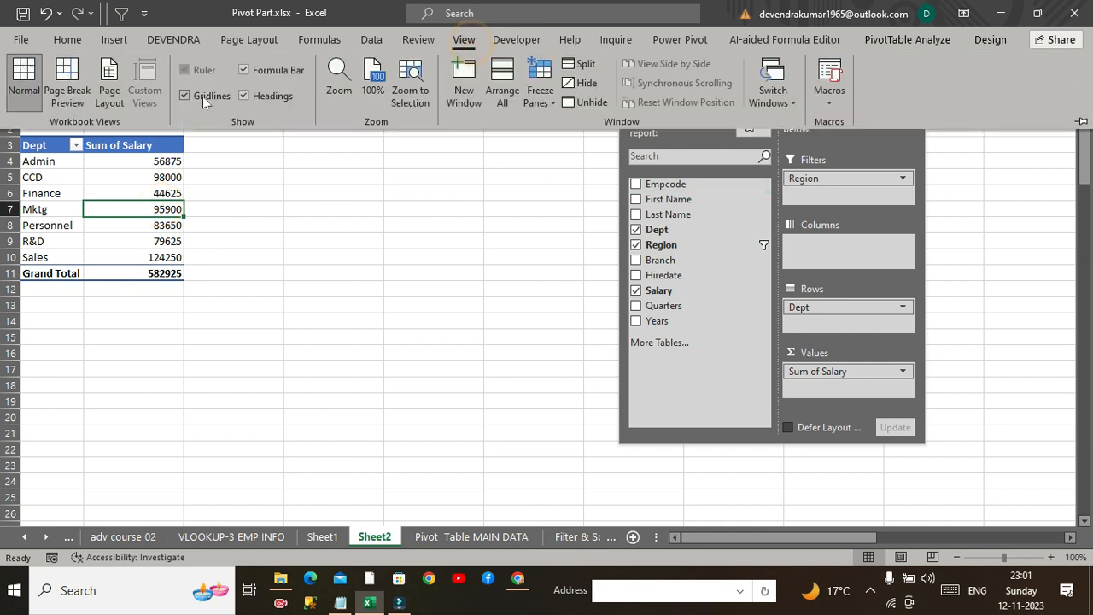
left_click(185, 96)
left_click(254, 207)
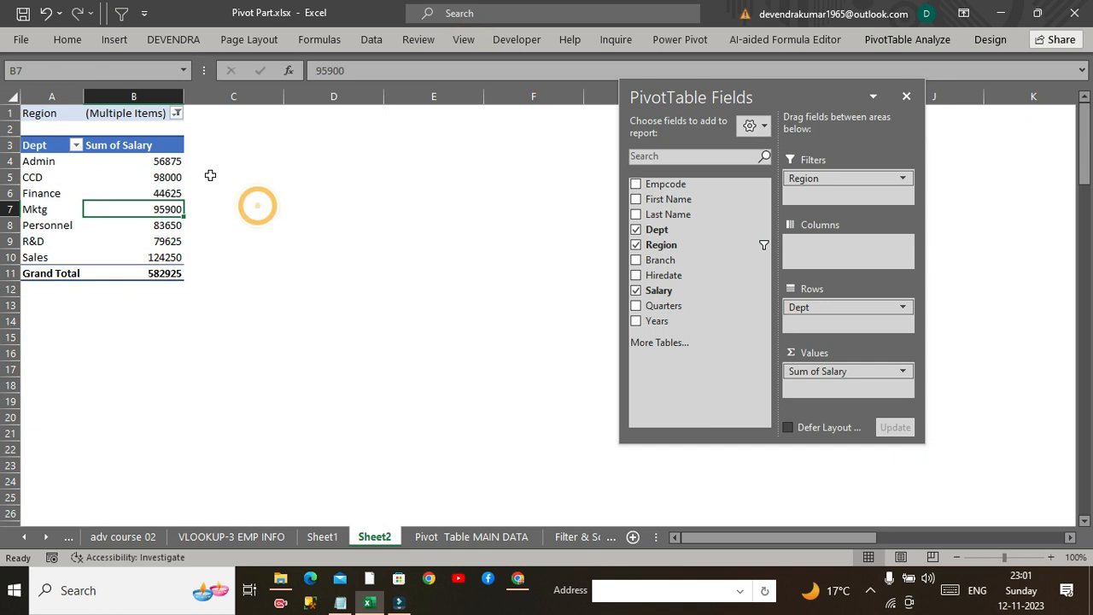
- Set the font of columns A to C to Tahoma, size 10
left_click_drag(53, 95, 233, 96)
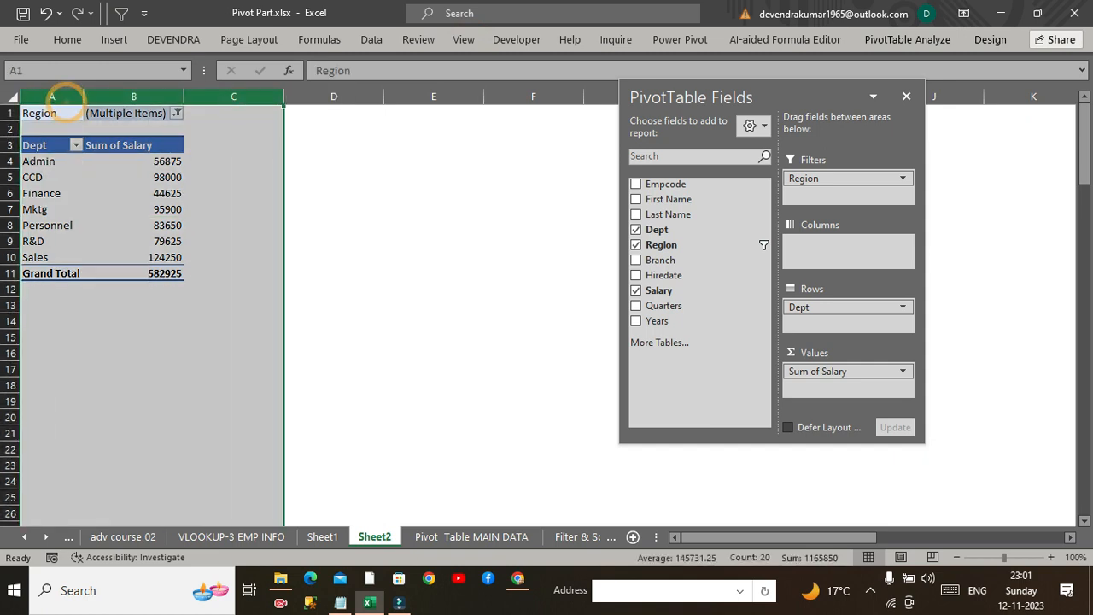
left_click(67, 39)
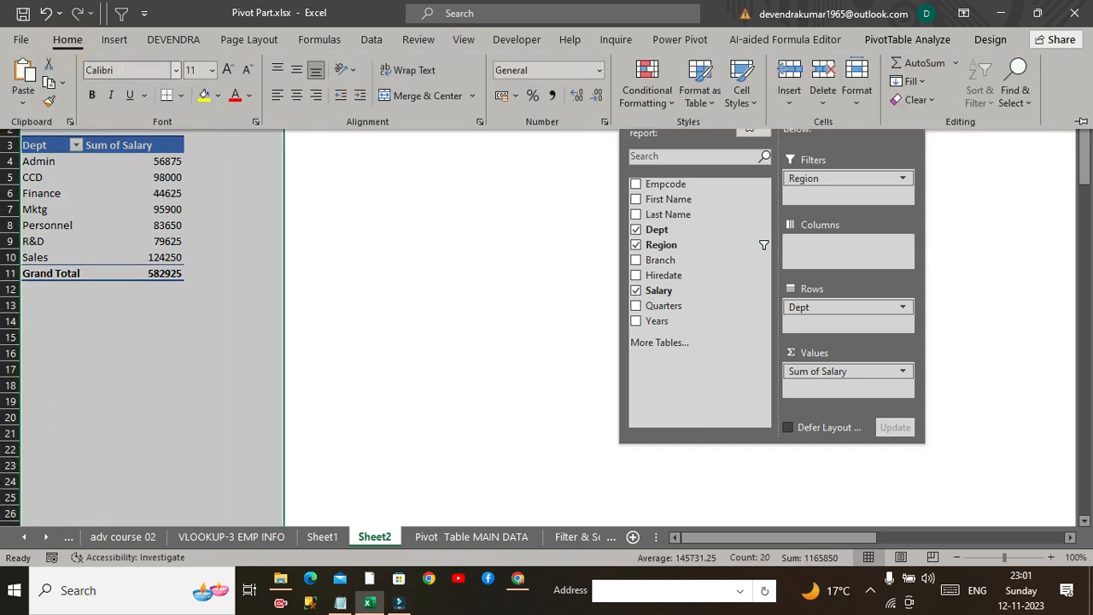
left_click(123, 70)
type("Tahoma")
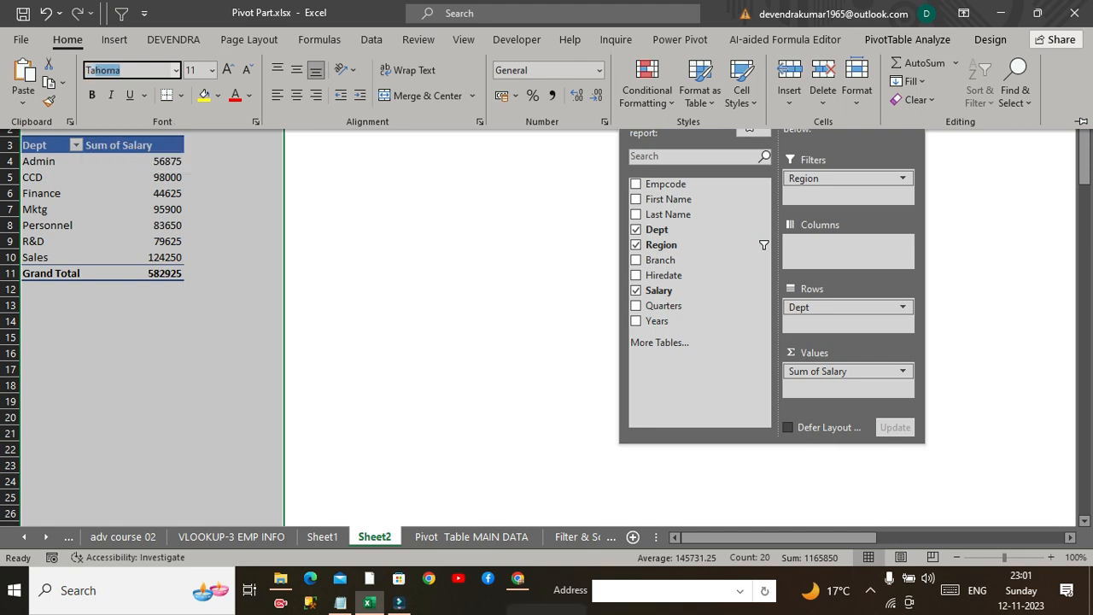
key("Tab")
type("1")
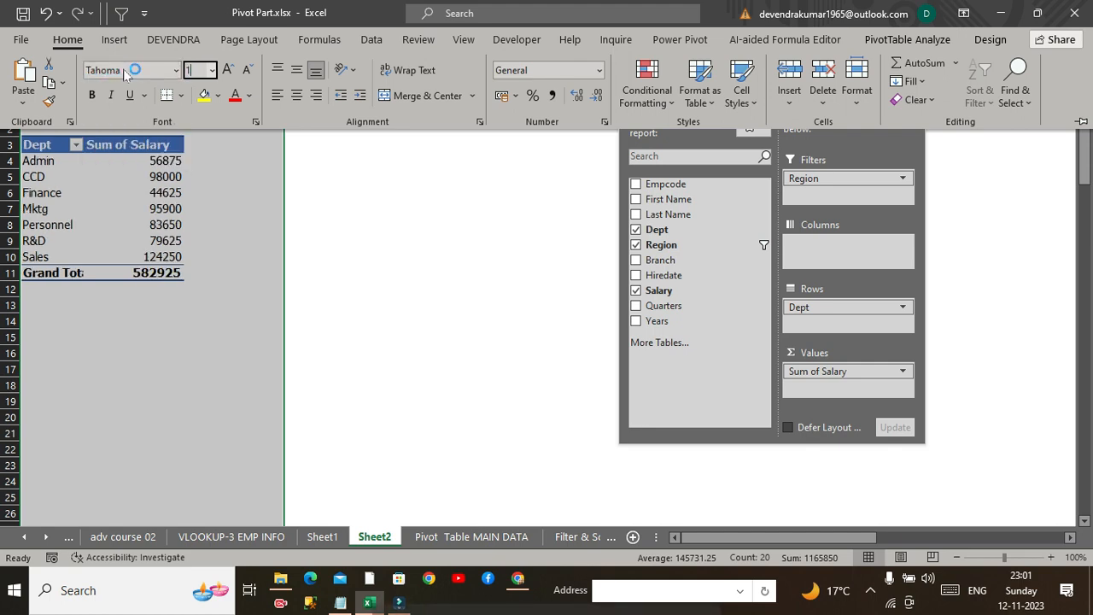
type("0")
key("Return")
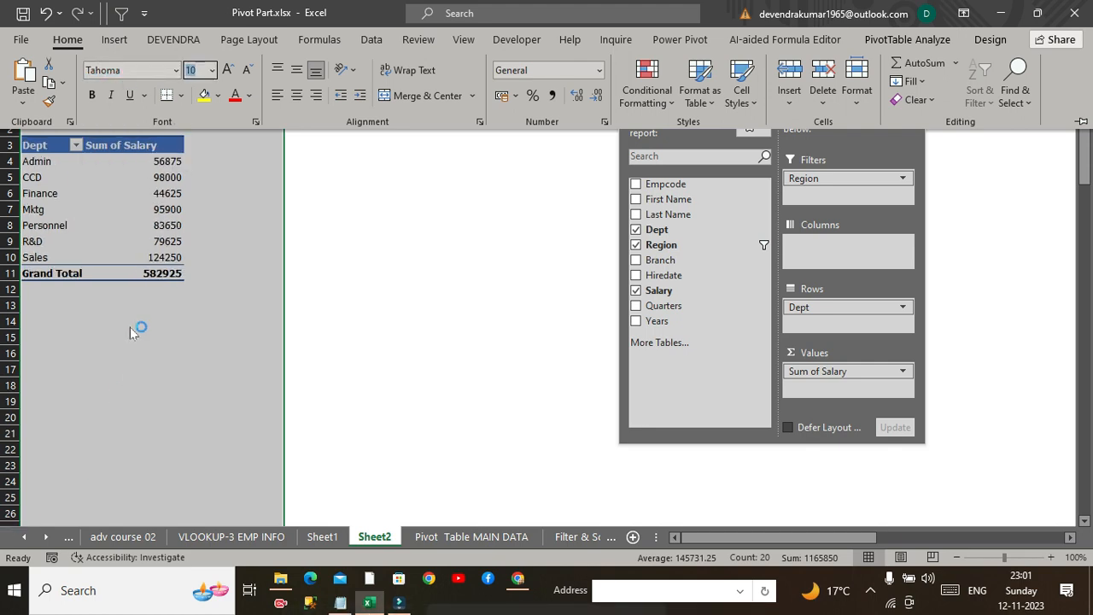
left_click(92, 224)
- Centre the contents of column B horizontally
left_click(51, 110)
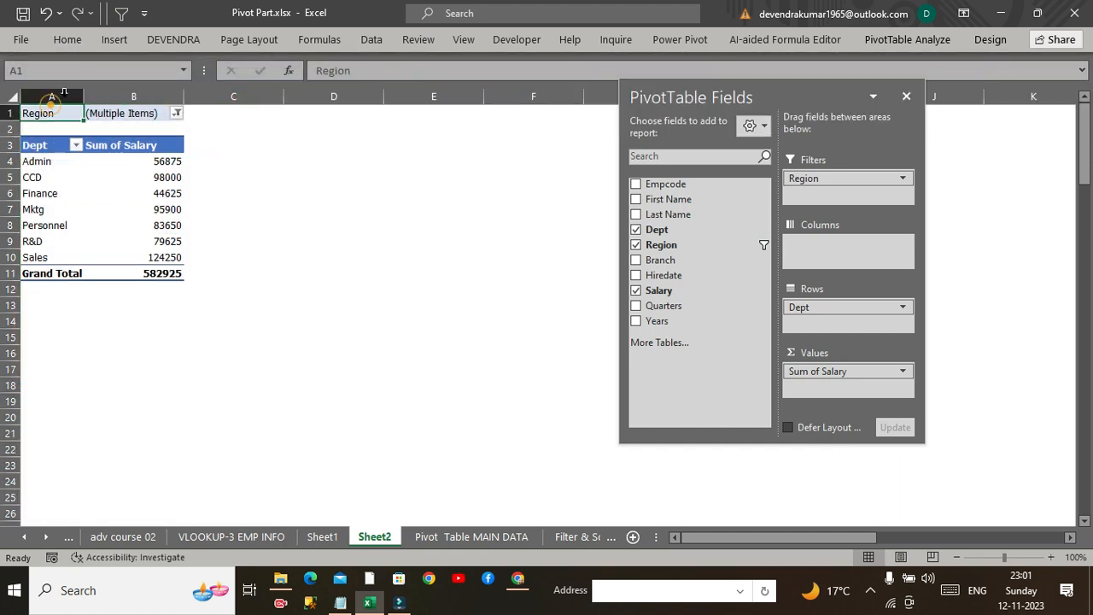
left_click(53, 96)
left_click(70, 47)
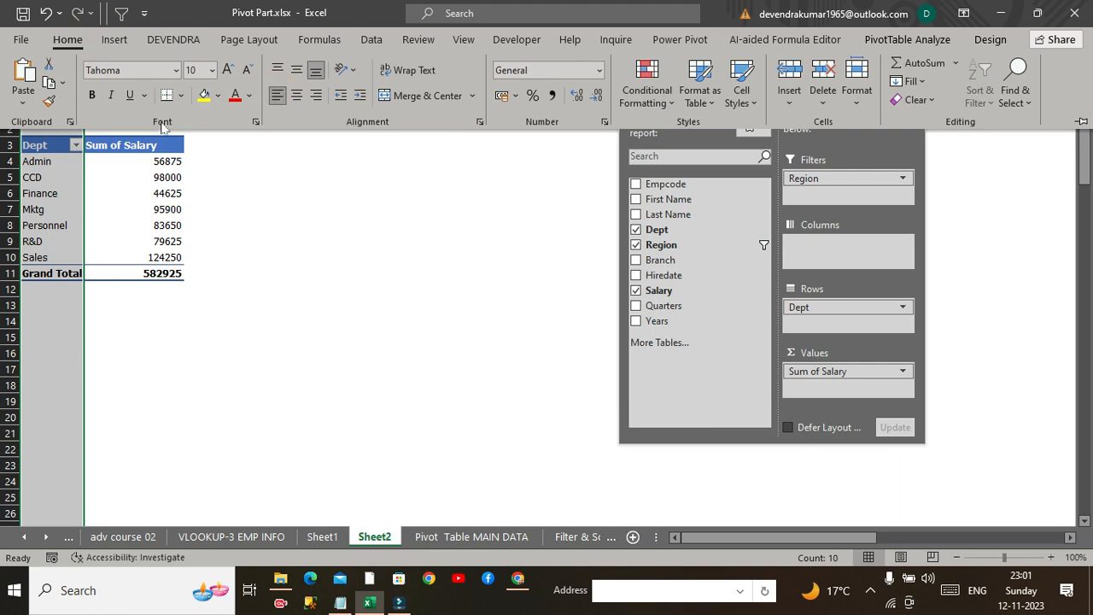
left_click(299, 172)
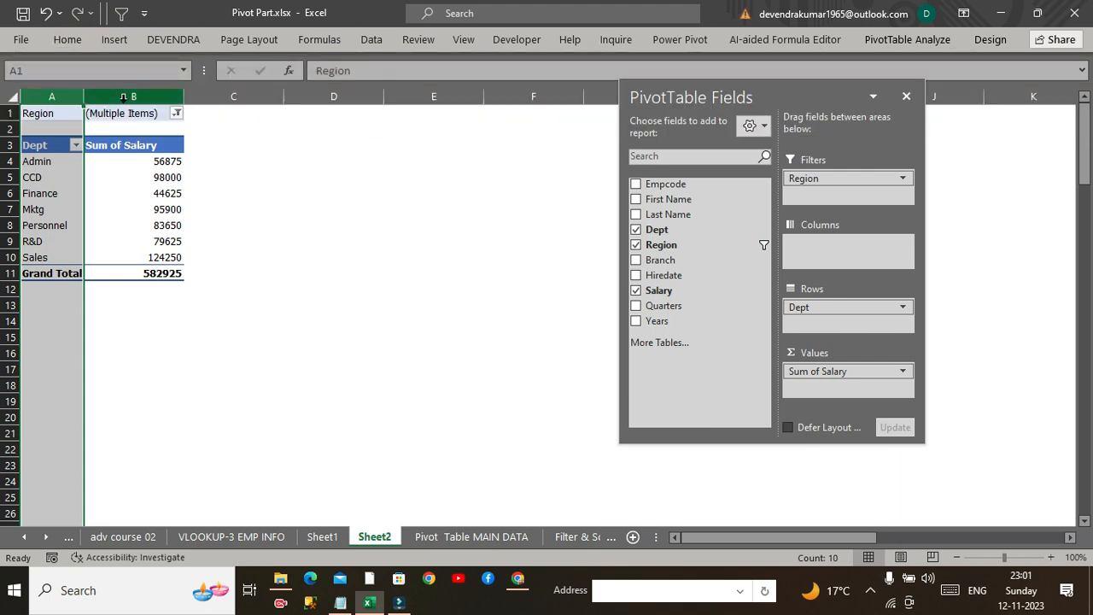
left_click(119, 96)
left_click(69, 41)
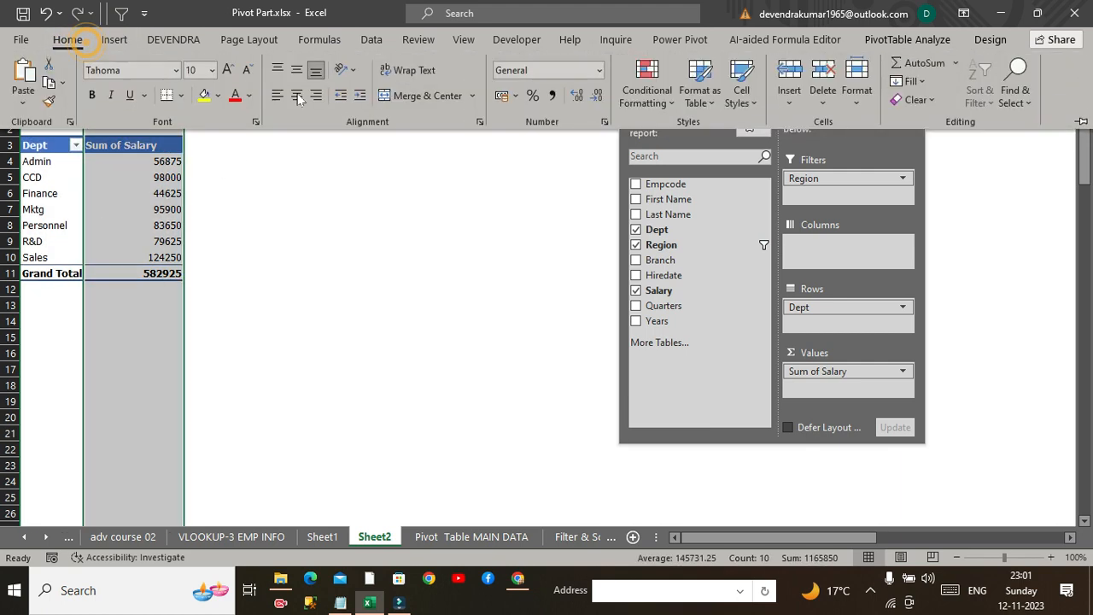
left_click(297, 96)
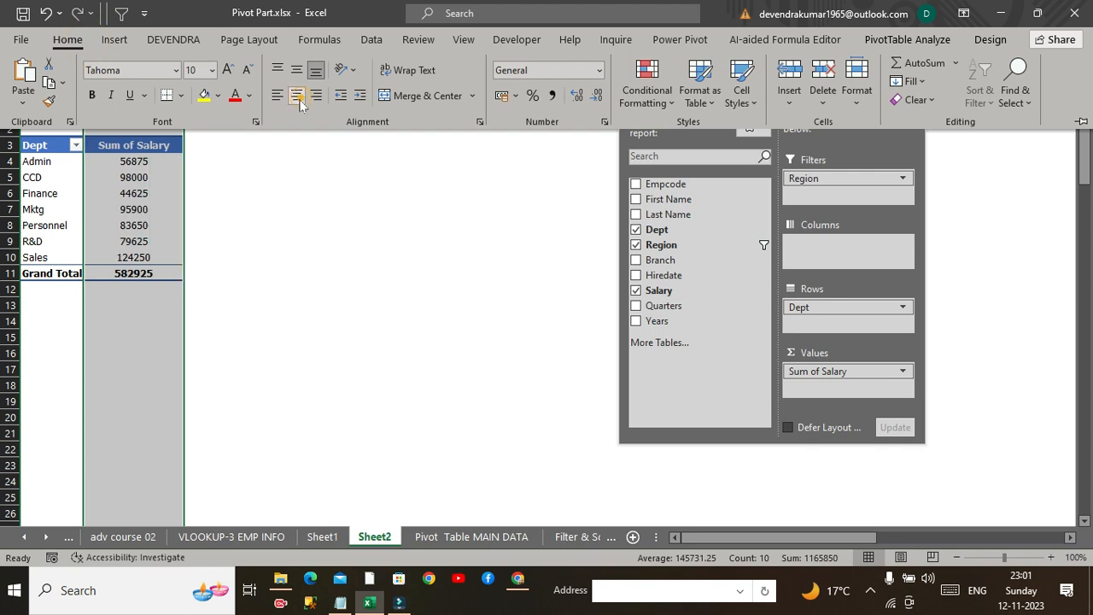
- Rename the Sum of Salary heading in cell B3 to Salary, keeping a leading space before the word
left_click(122, 148)
double_click(130, 147)
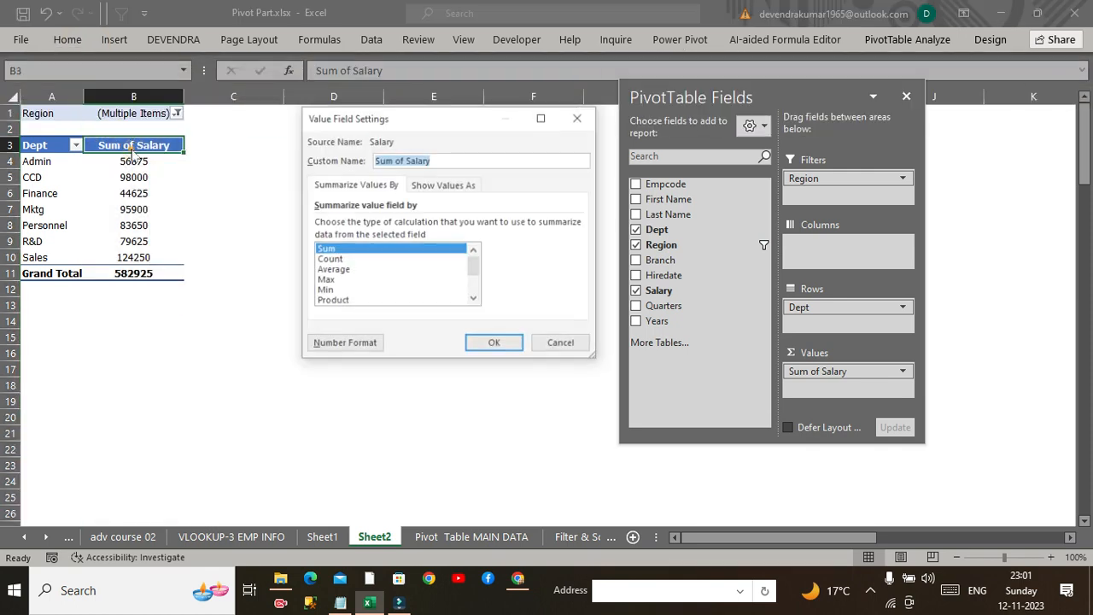
key("Escape")
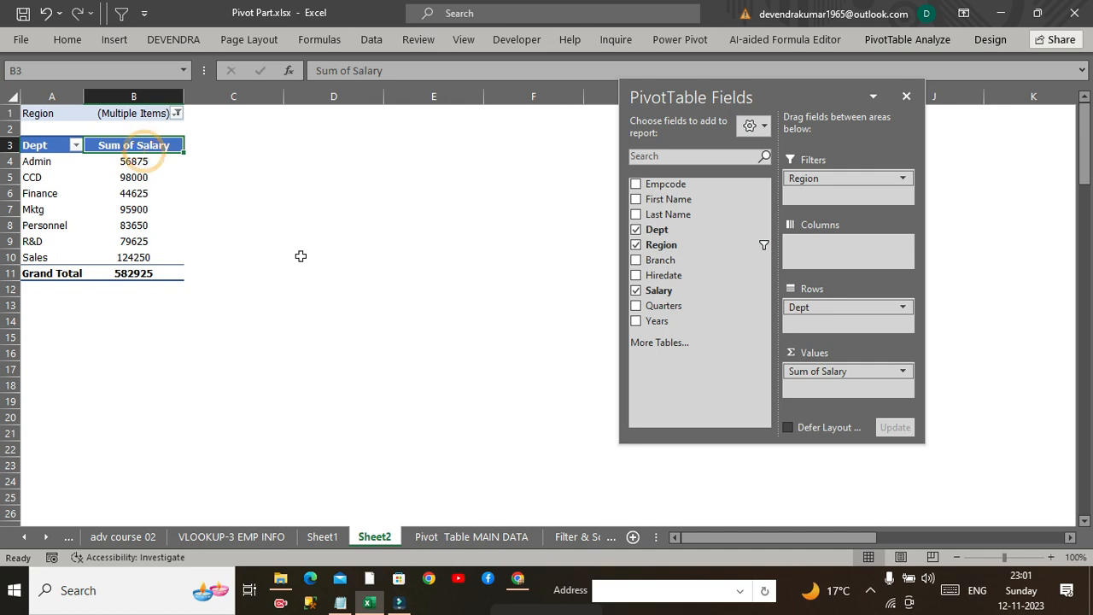
key("F2")
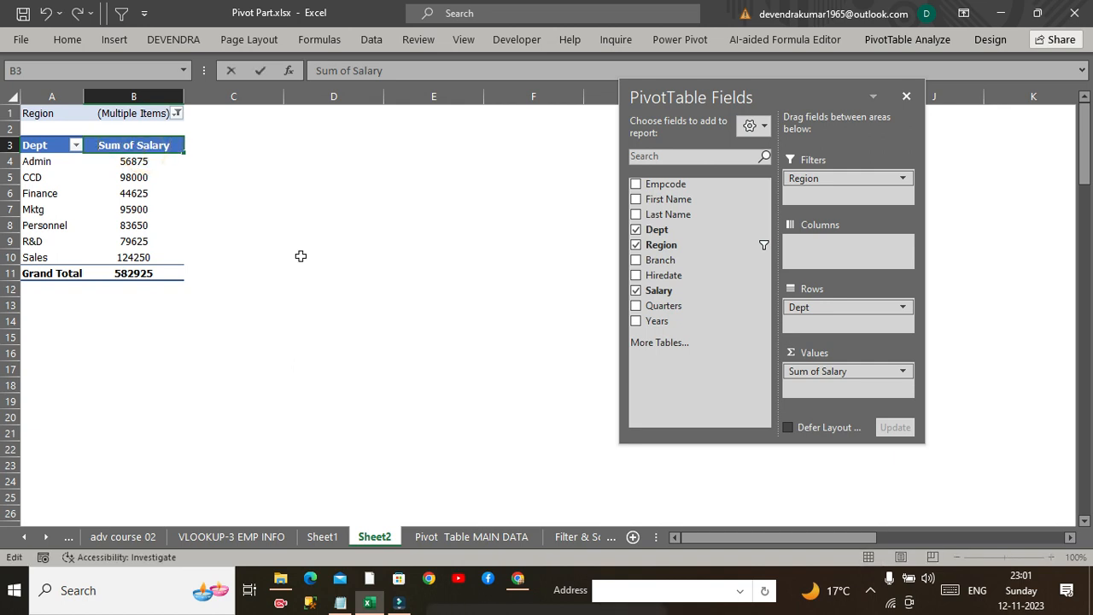
key("Home")
key("Delete")
key("Delete")
key("Delete")
key("Delete")
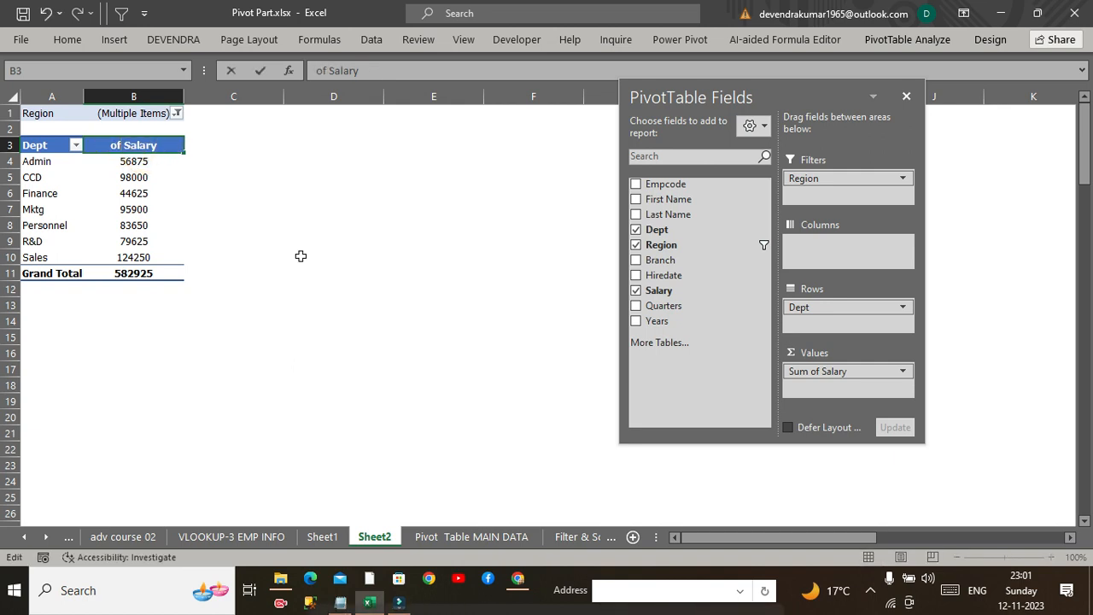
key("Delete")
key("Delete")
key("Delete")
key("Return")
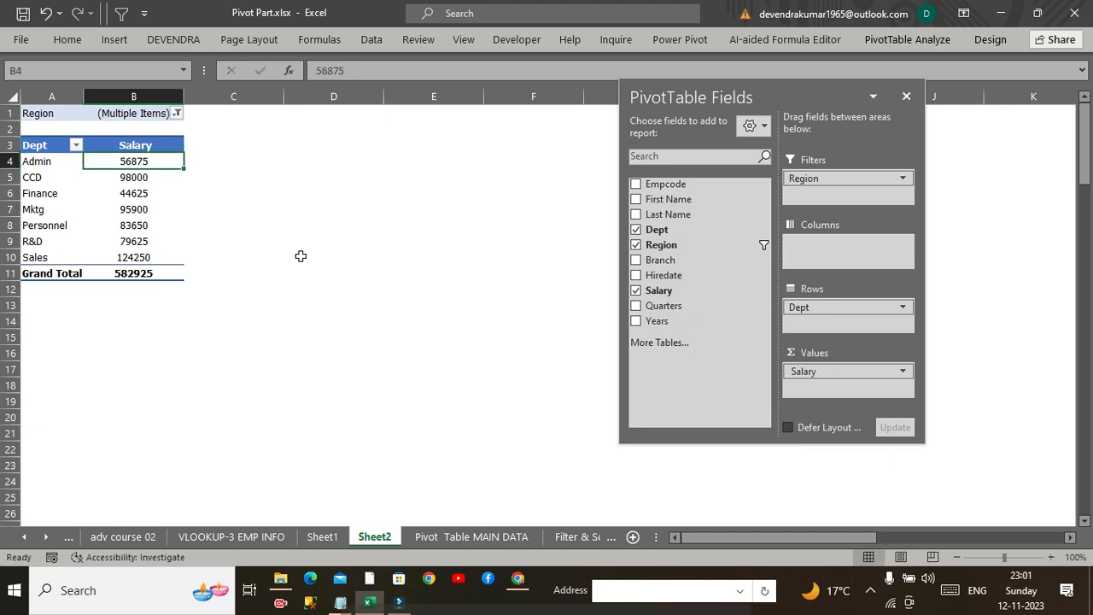
- Sort the departments by Salary in descending order
key("alt+a")
key("s")
key("d")
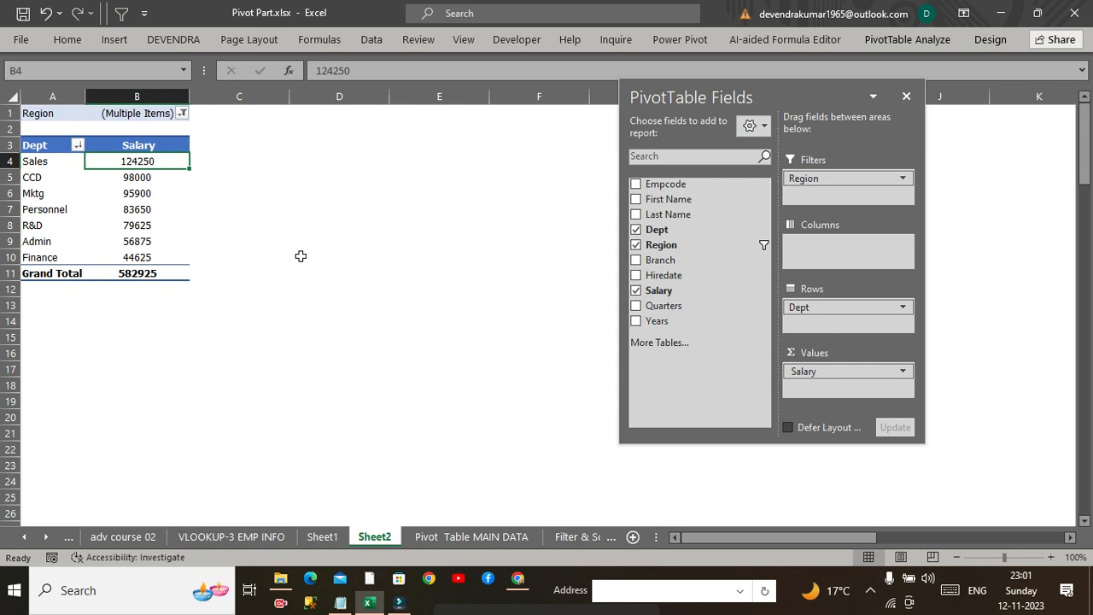
key("Up")
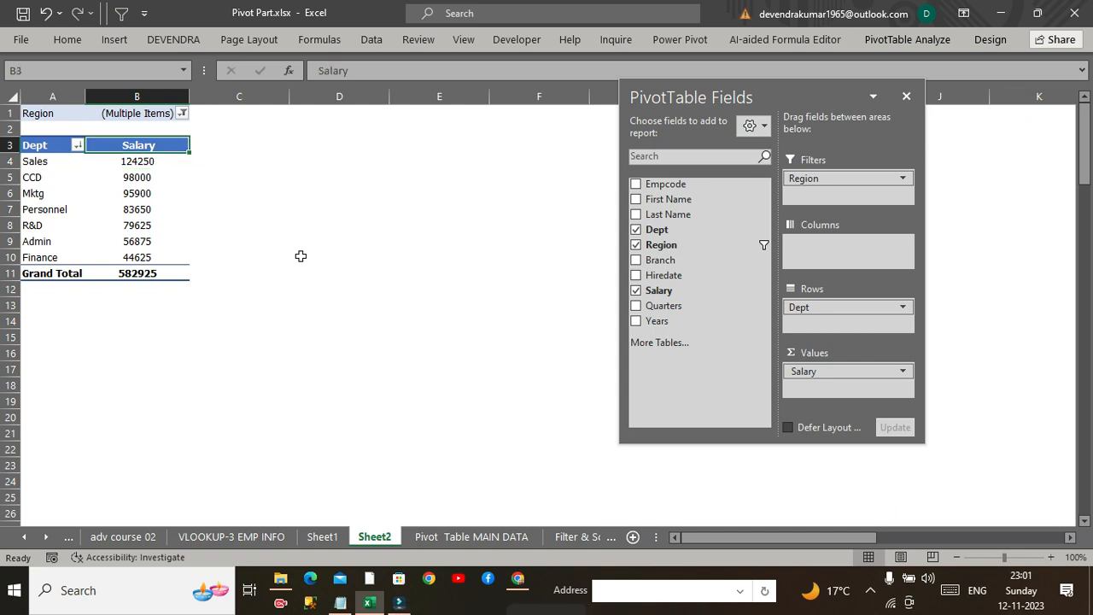
key("Right")
type("d")
key("Up")
key("Left")
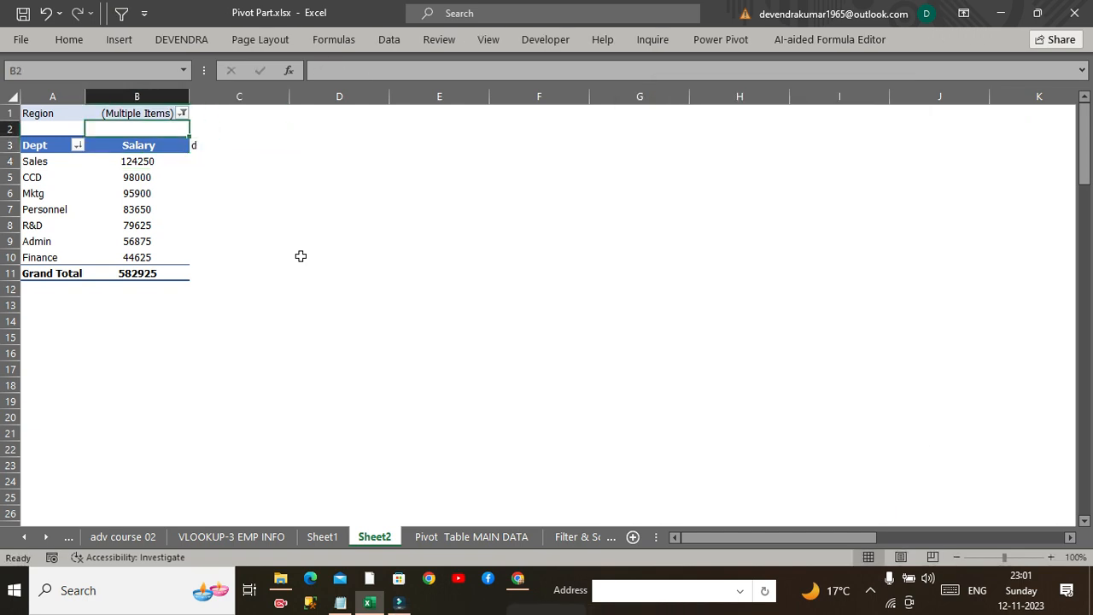
key("Down")
key("Right")
key("Delete")
key("Left")
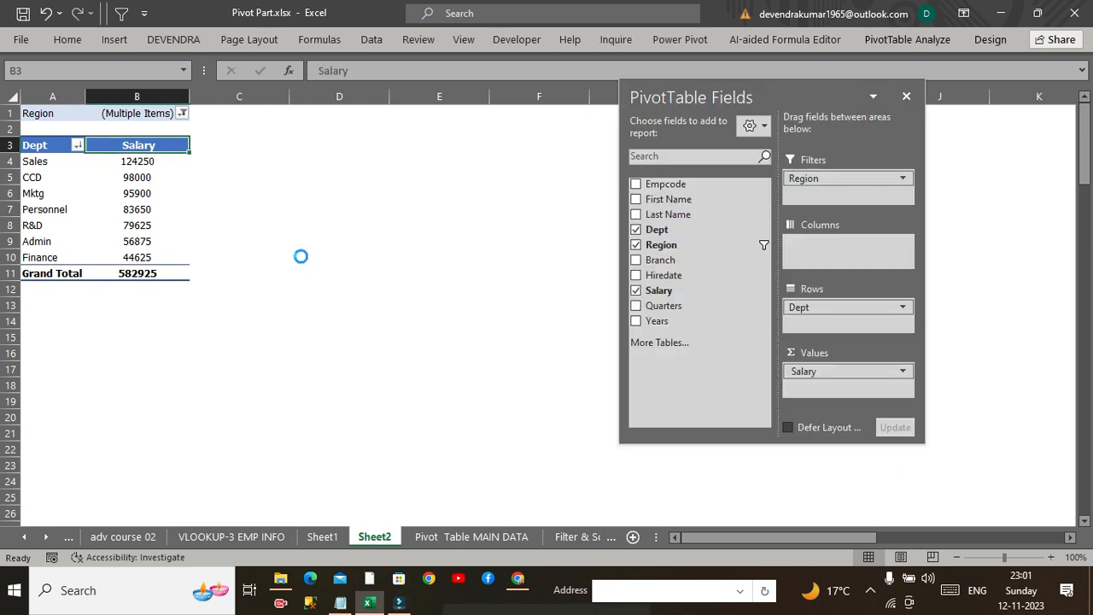
- Review the additional sort options of the Dept field
key("Left")
key("Delete")
key("alt+Down")
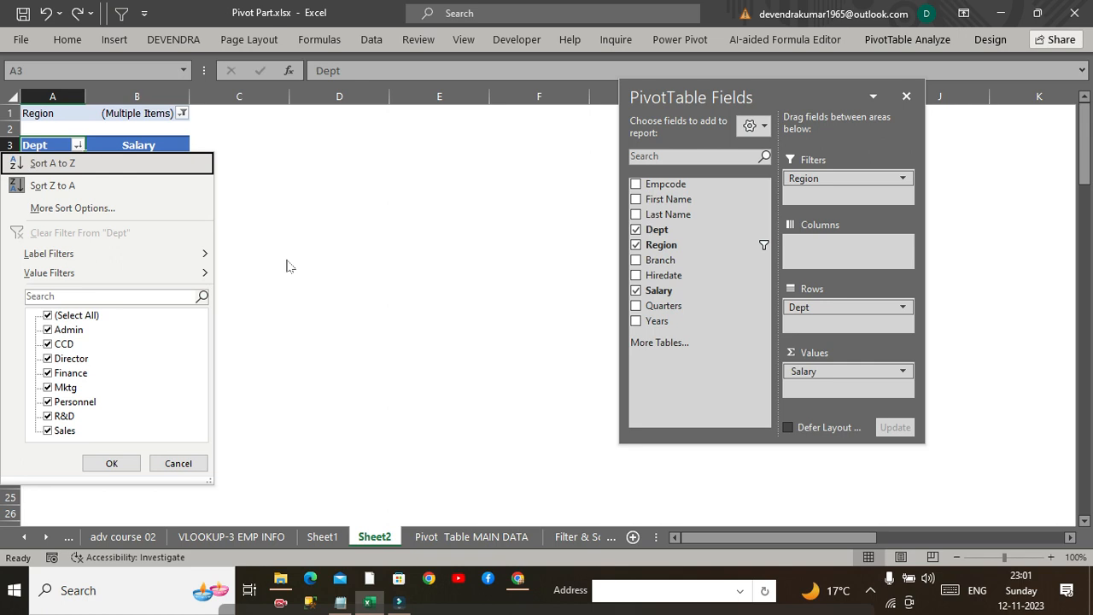
left_click(86, 207)
key("Return")
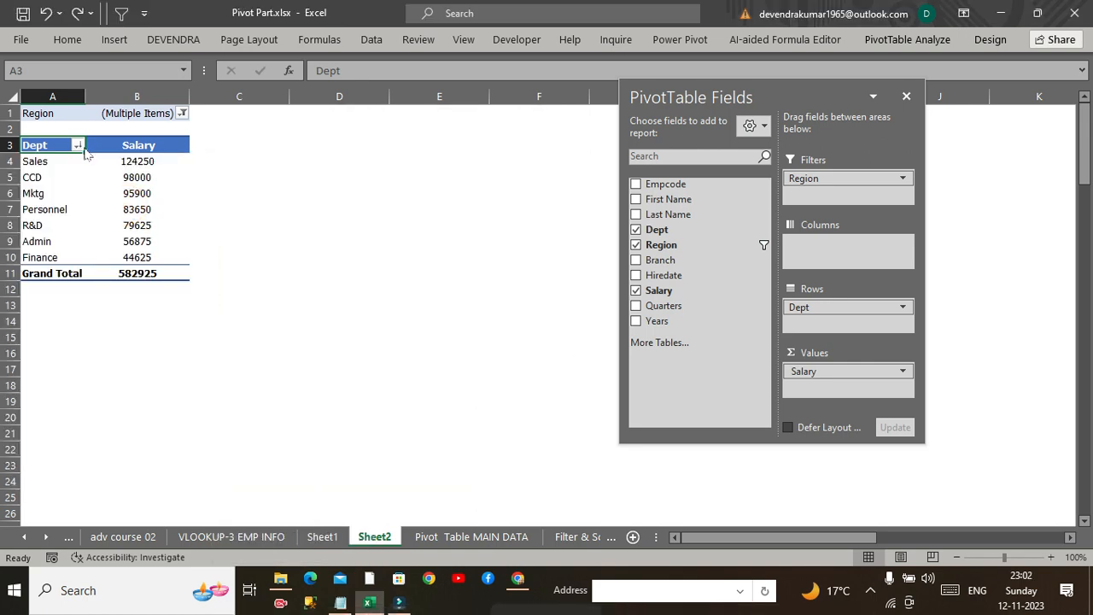
- Filter the Dept field by value to show only the top 5 items by Salary
left_click(78, 147)
mouse_move(214, 254)
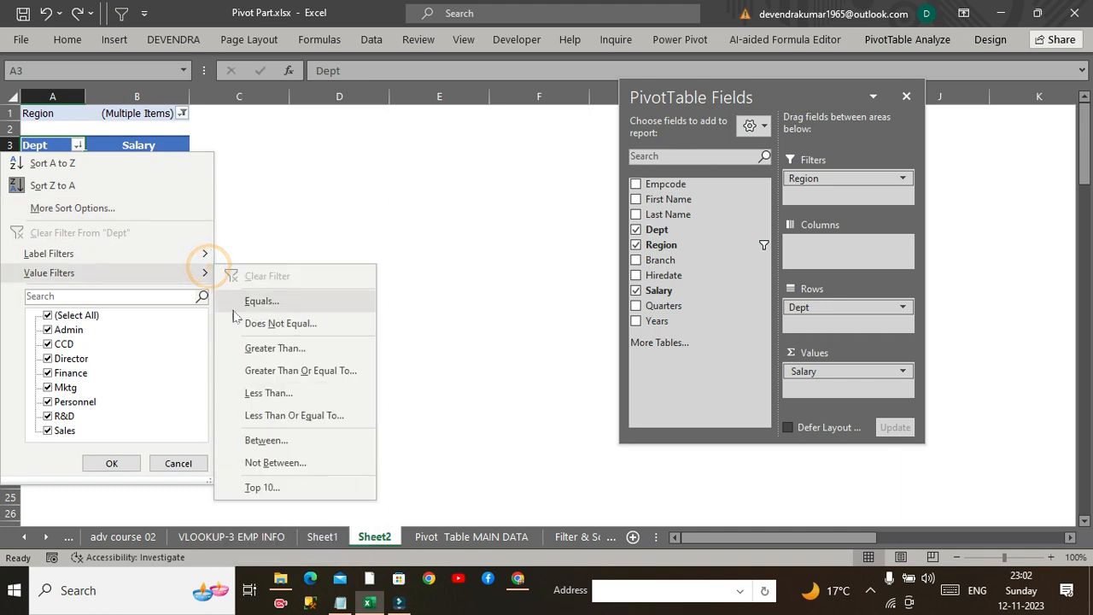
left_click(262, 486)
double_click(376, 237)
type("5")
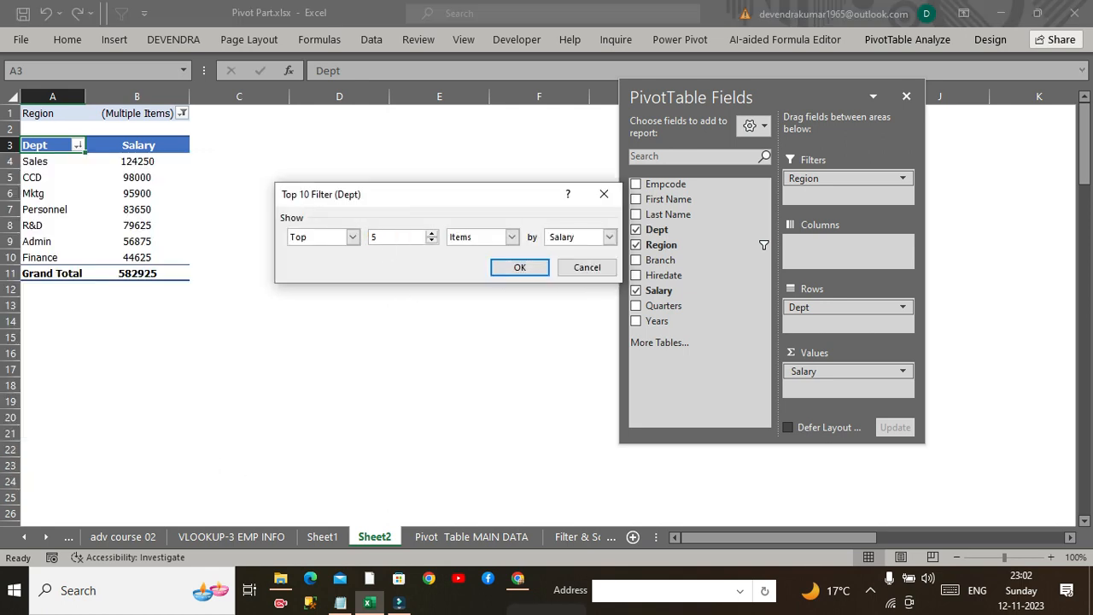
left_click(502, 263)
left_click(275, 260)
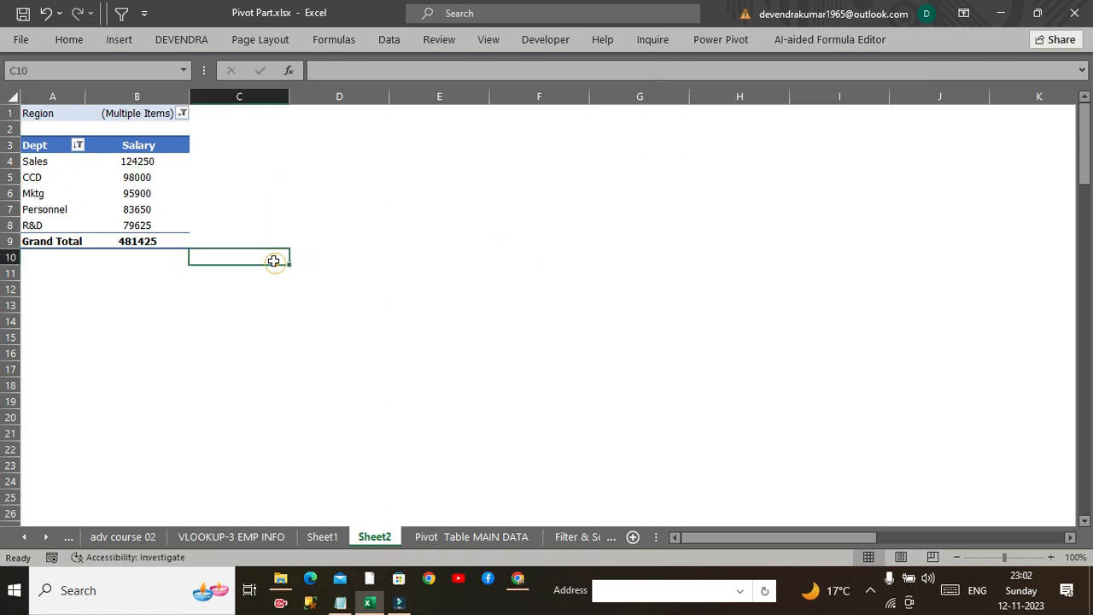
left_click(138, 171)
key("ctrl+Right")
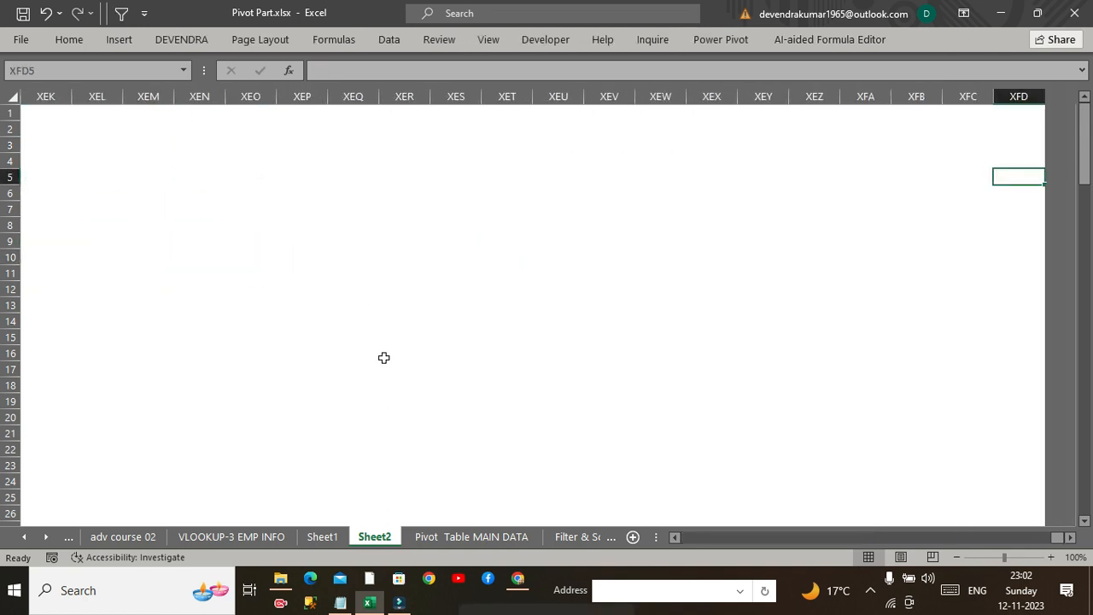
key("ctrl+Down")
key("ctrl+Home")
key("Down")
key("Down")
key("ctrl+Home")
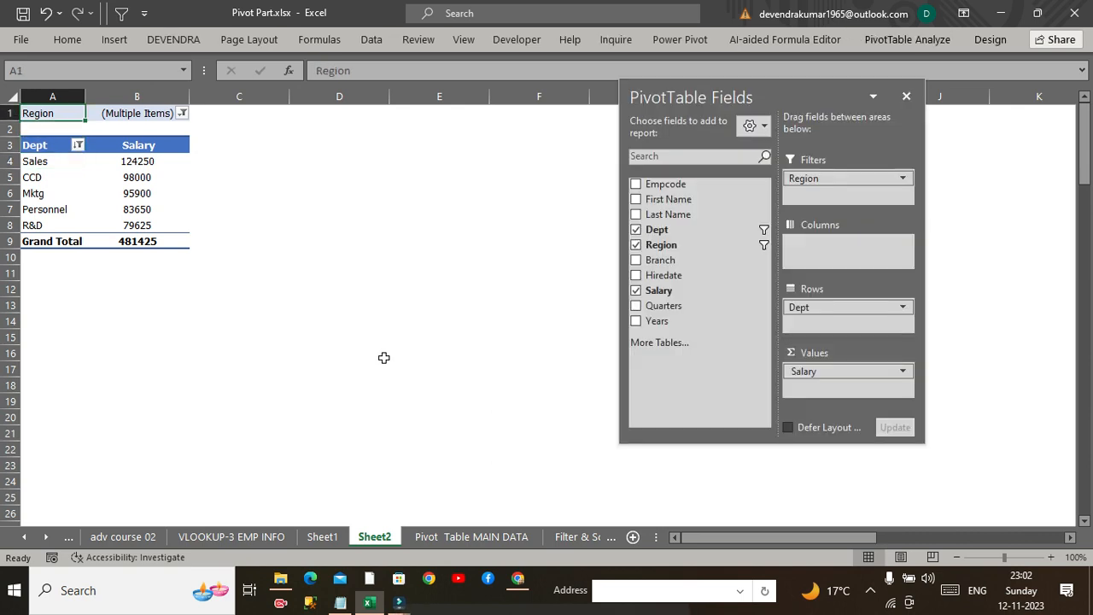